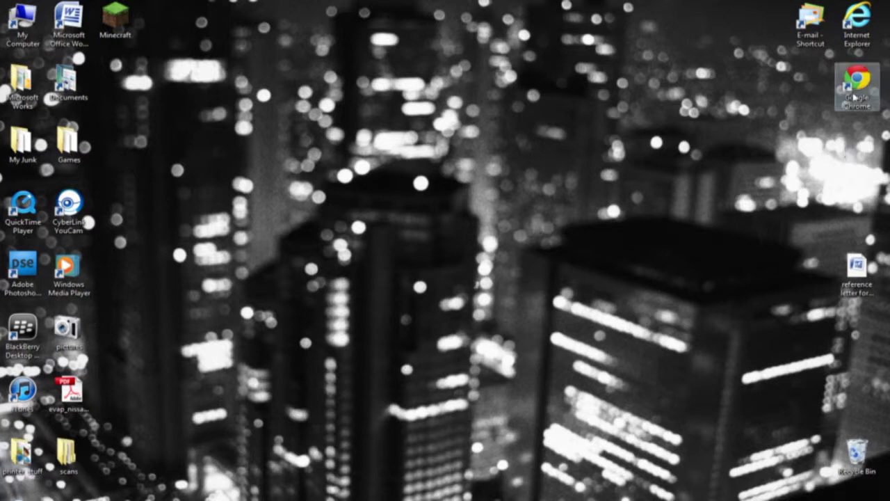
- In Chrome, search Google for 'modio download'
click(855, 86)
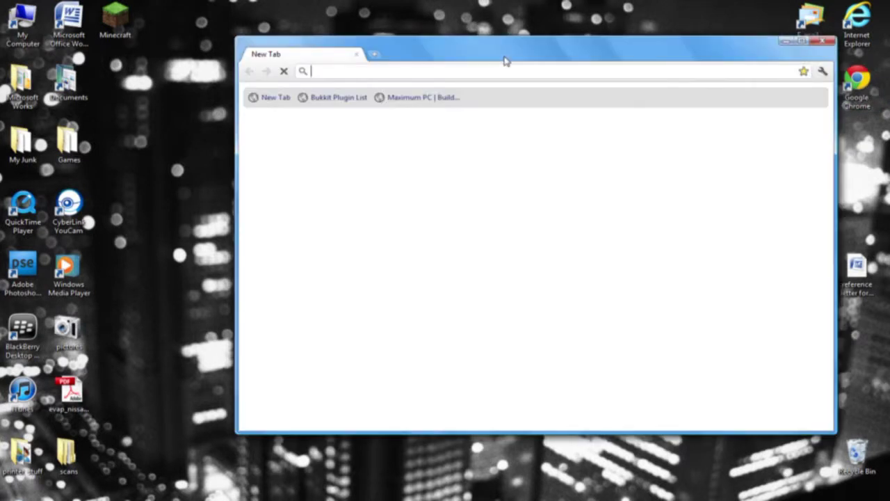
drag(515, 50, 441, 47)
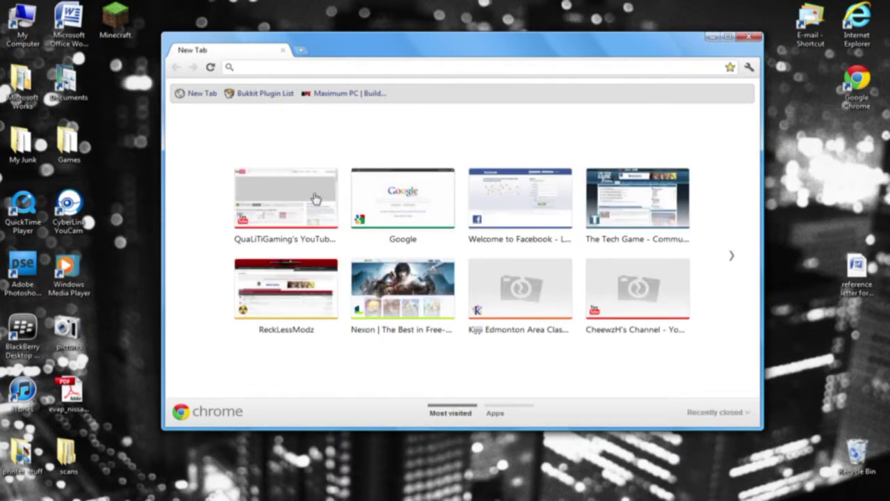
click(419, 196)
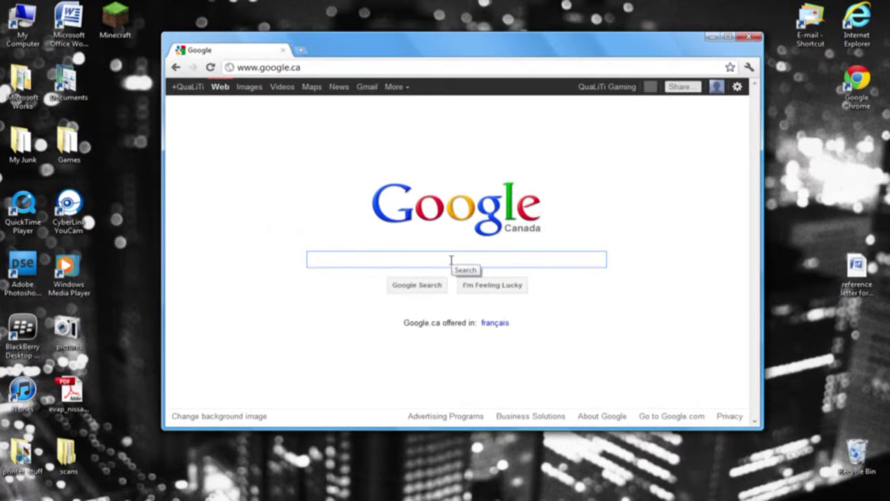
text(modio )
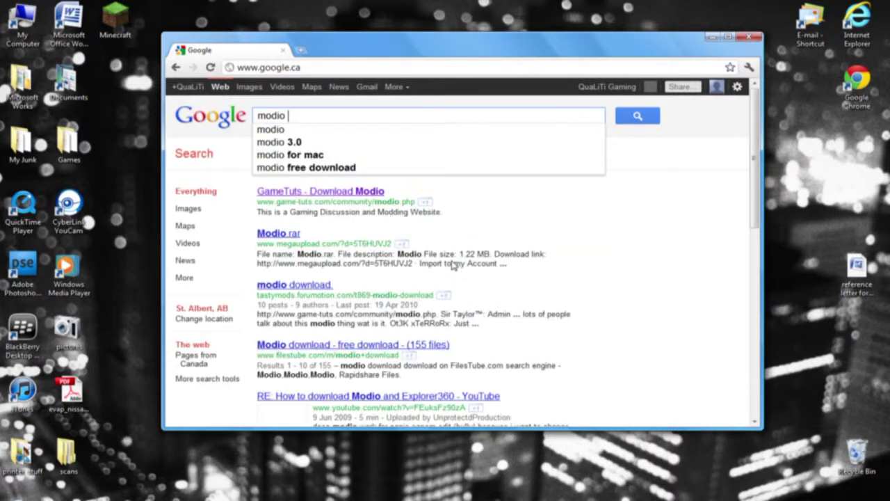
text(download)
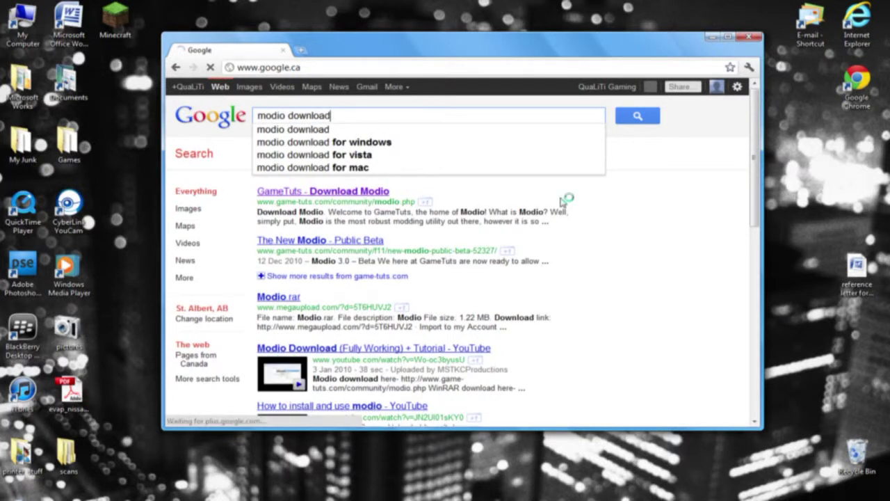
click(647, 116)
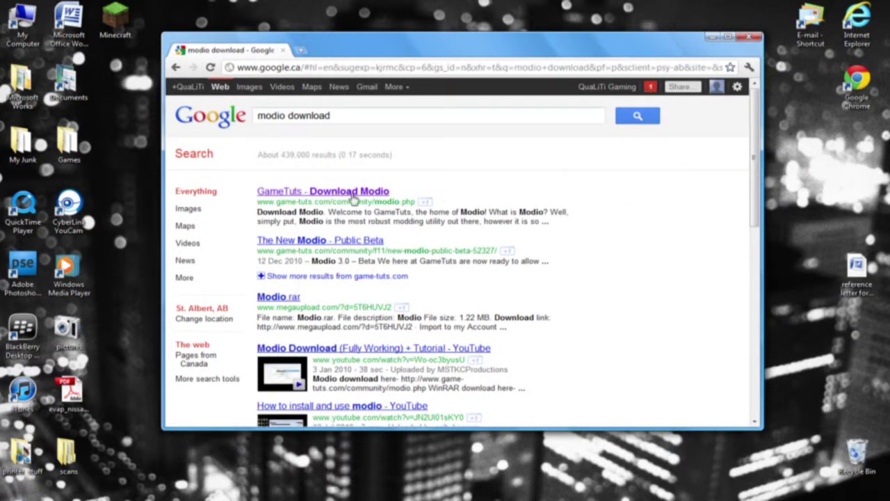
- Open the GameTuts Download Modio result and its Wupload link for Modio_3.0.zip
drag(247, 184, 597, 240)
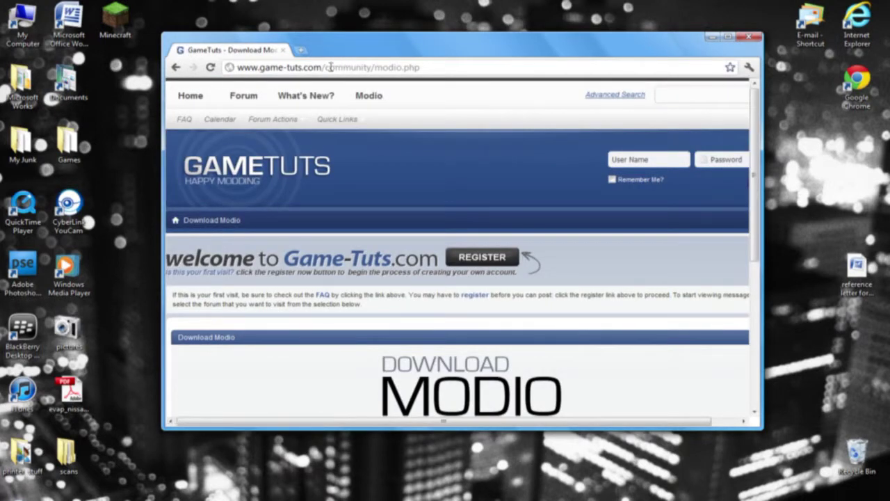
scroll(427, 212, down, 3)
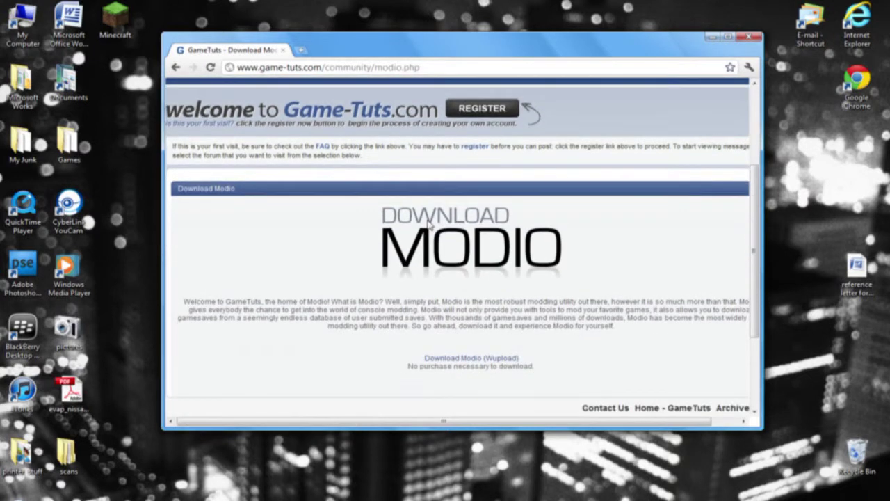
scroll(430, 224, down, 1)
click(484, 334)
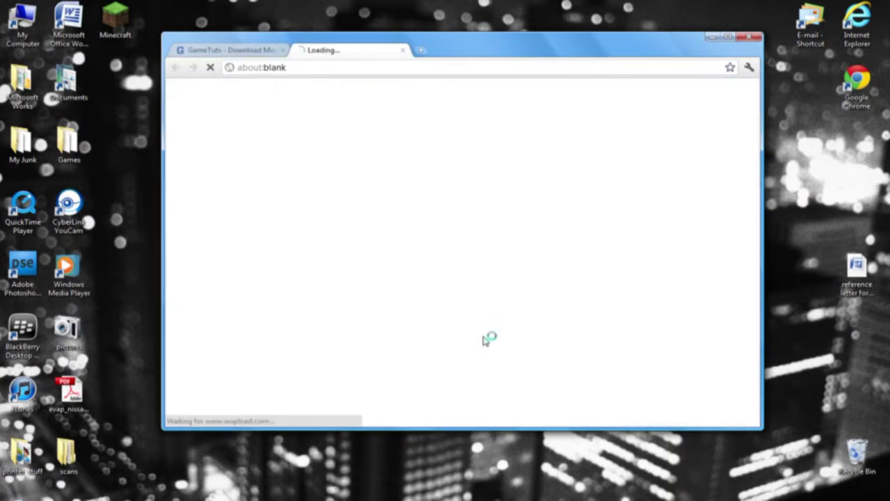
click(227, 50)
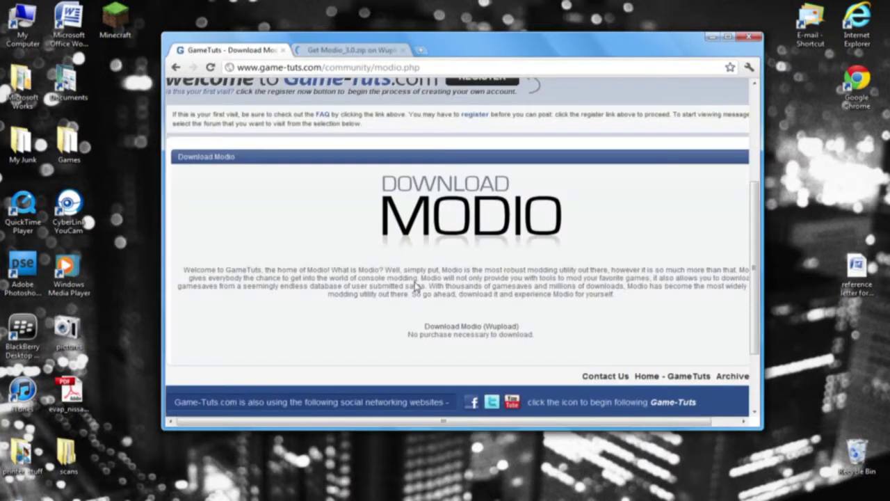
click(346, 50)
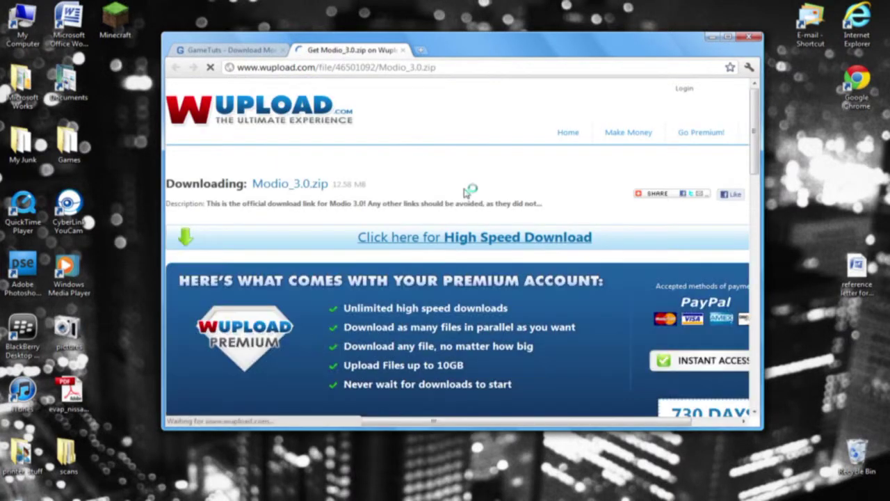
- Review the Wupload Modio_3.0.zip download options, then close the Wupload tab
scroll(465, 196, down, 1)
scroll(463, 200, down, 5)
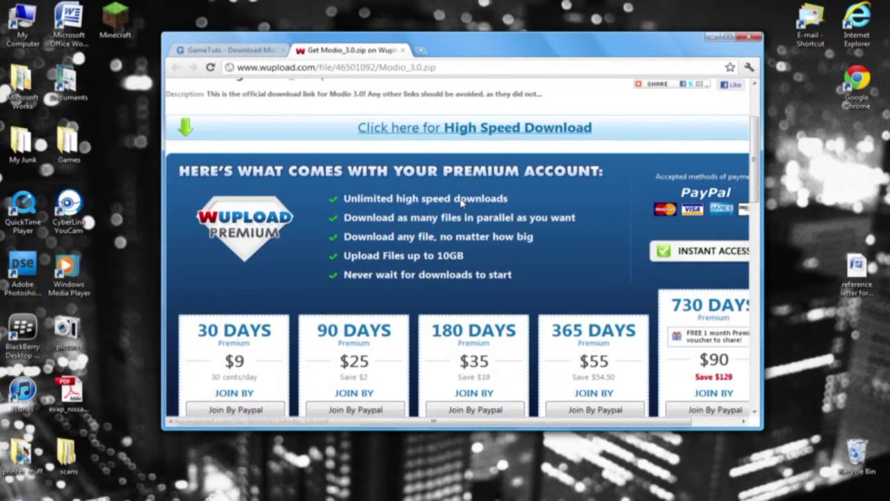
scroll(461, 200, down, 3)
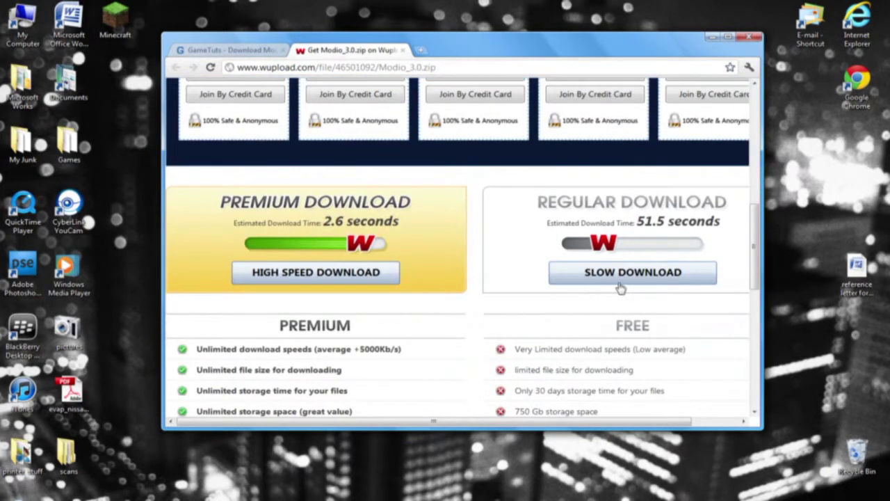
scroll(372, 257, down, 1)
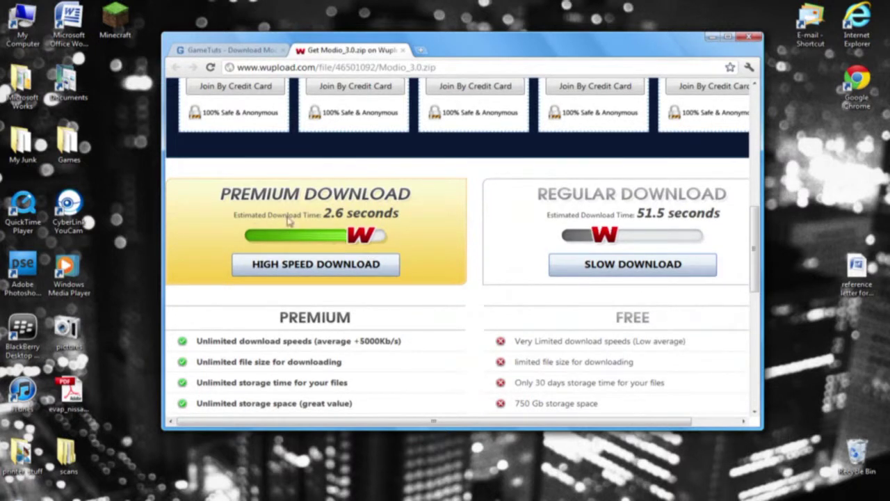
scroll(306, 221, up, 1)
scroll(341, 223, down, 1)
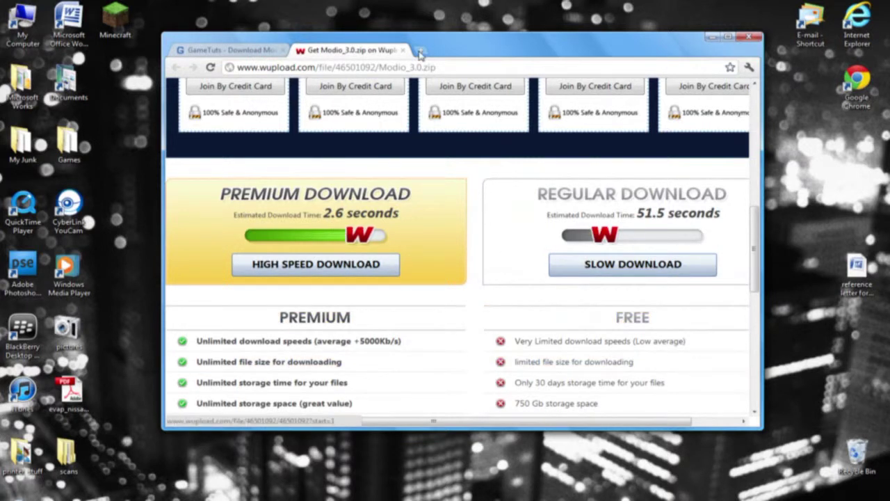
click(402, 50)
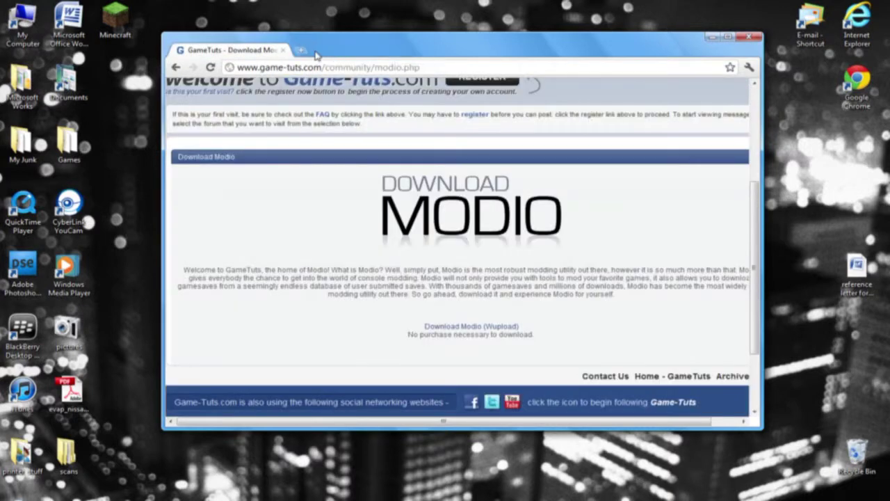
- Close Chrome and load the USB drive 'mod usb woot!!' in Modio's Xbox360 Device Explorer
click(283, 50)
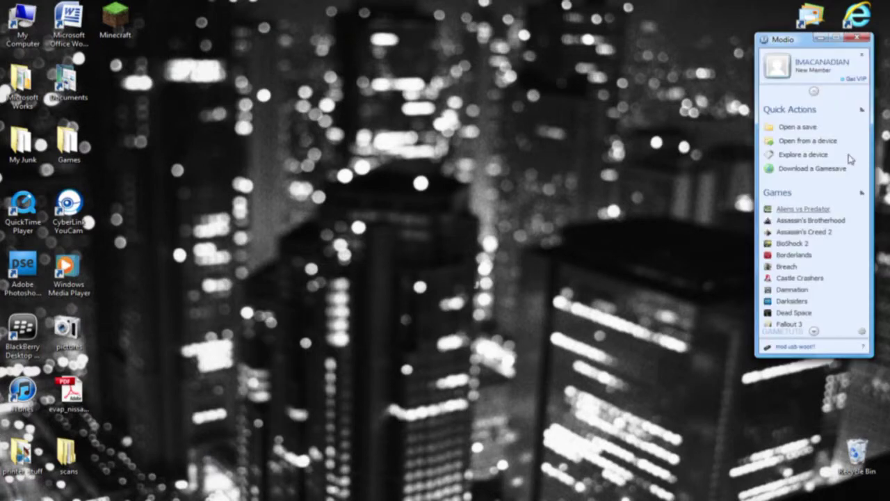
drag(799, 42, 811, 10)
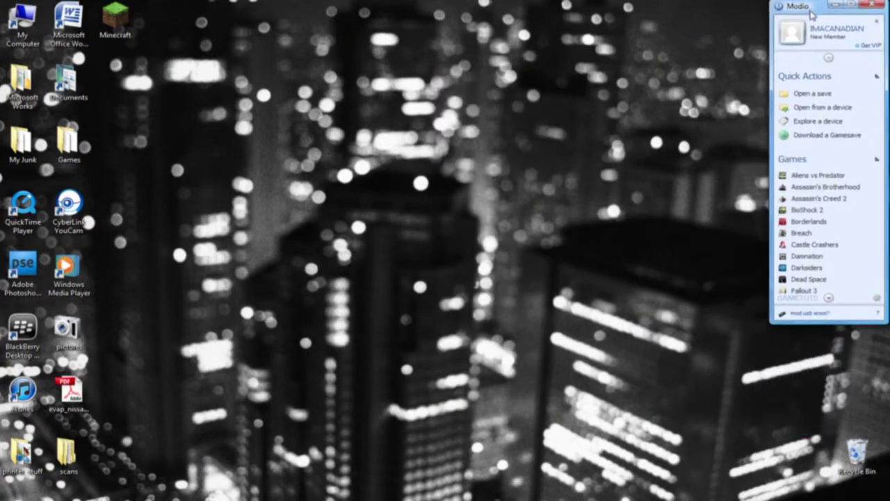
click(811, 124)
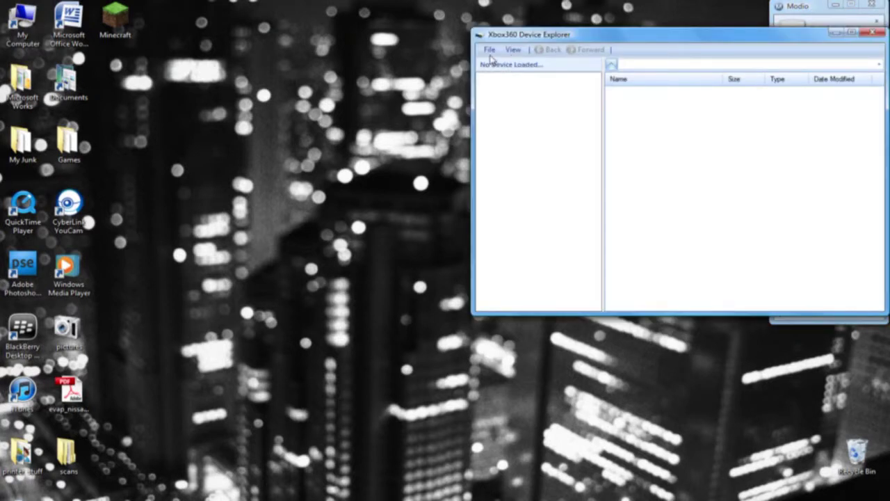
click(490, 52)
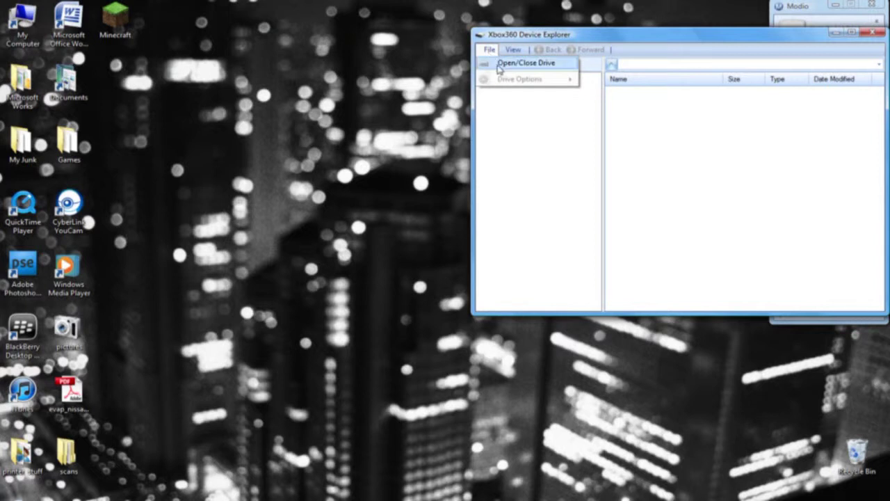
click(498, 64)
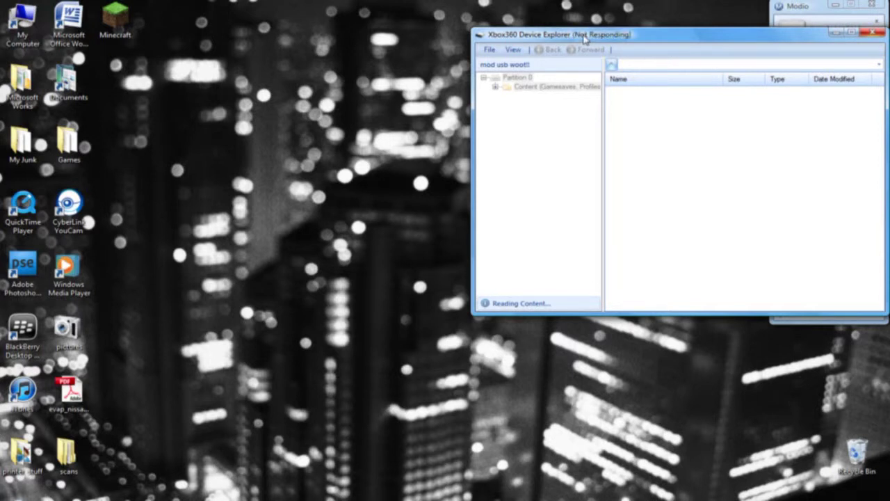
drag(644, 38, 376, 52)
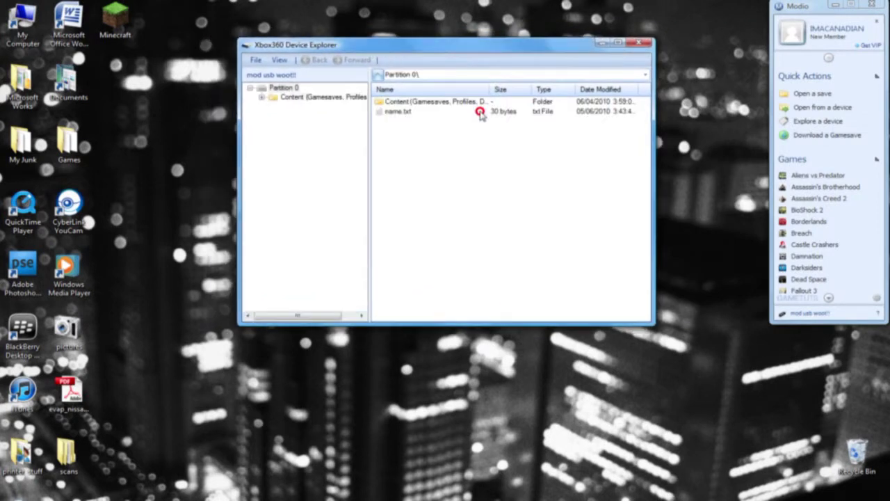
double_click(281, 101)
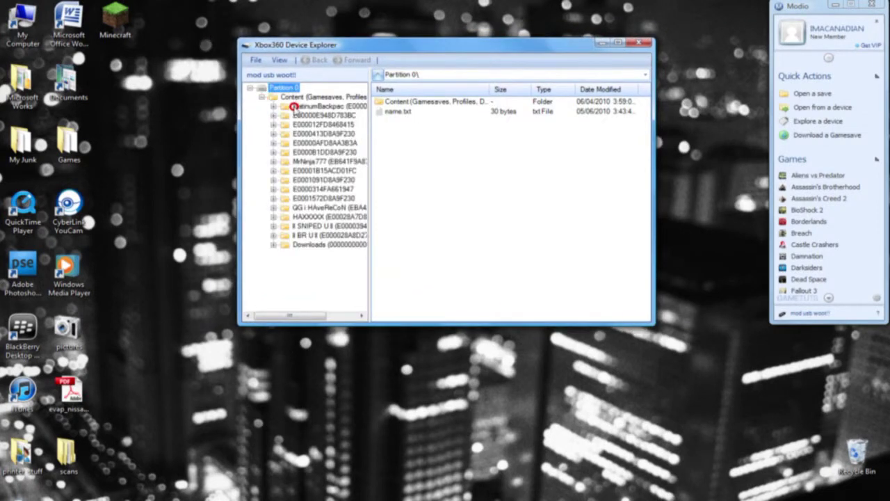
click(274, 199)
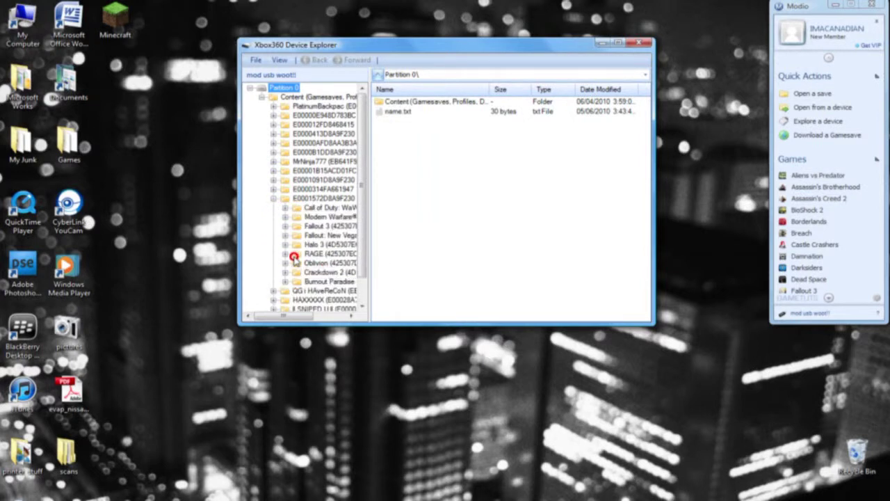
click(286, 217)
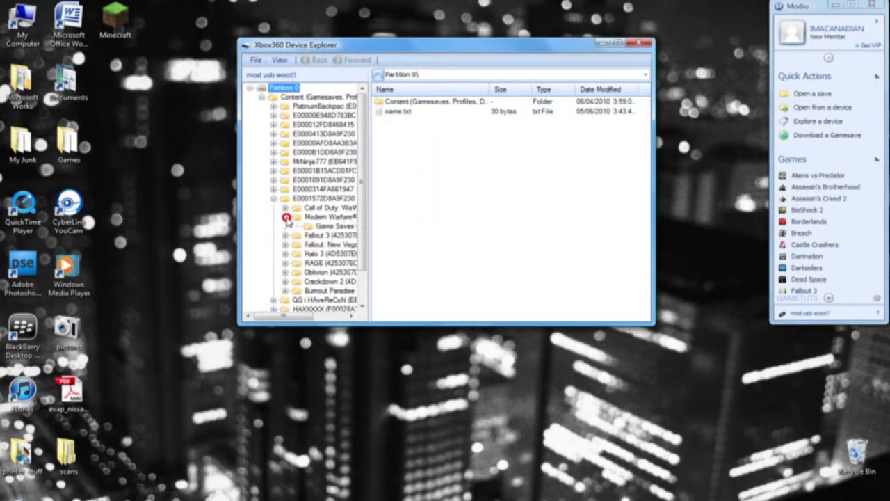
click(309, 228)
- Extract savegame.svg to the Desktop and minimize the device explorer
click(398, 103)
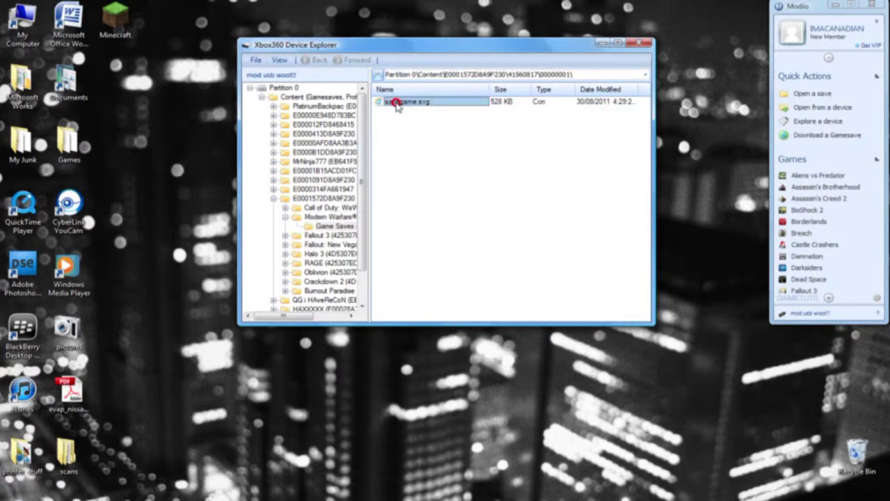
right_click(411, 104)
click(426, 110)
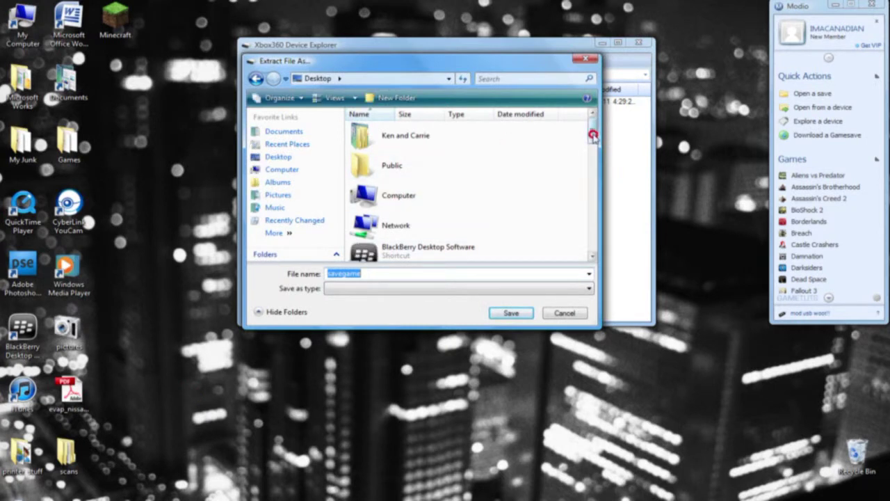
click(513, 313)
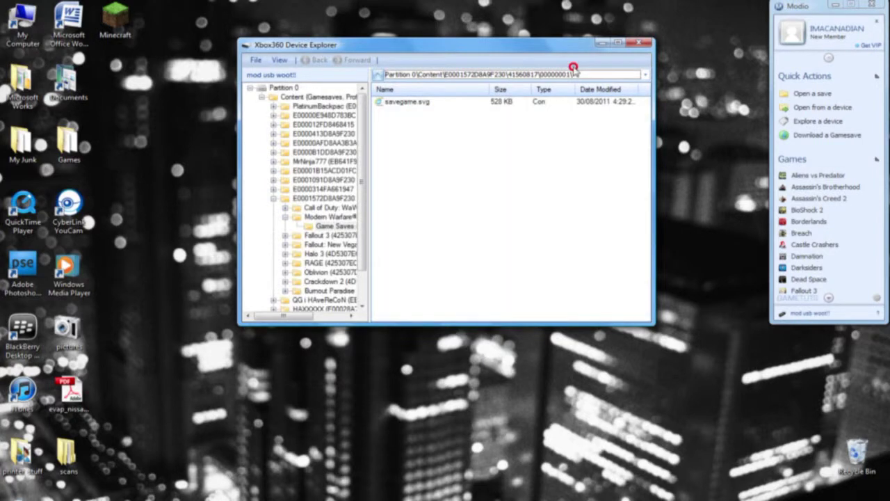
click(606, 45)
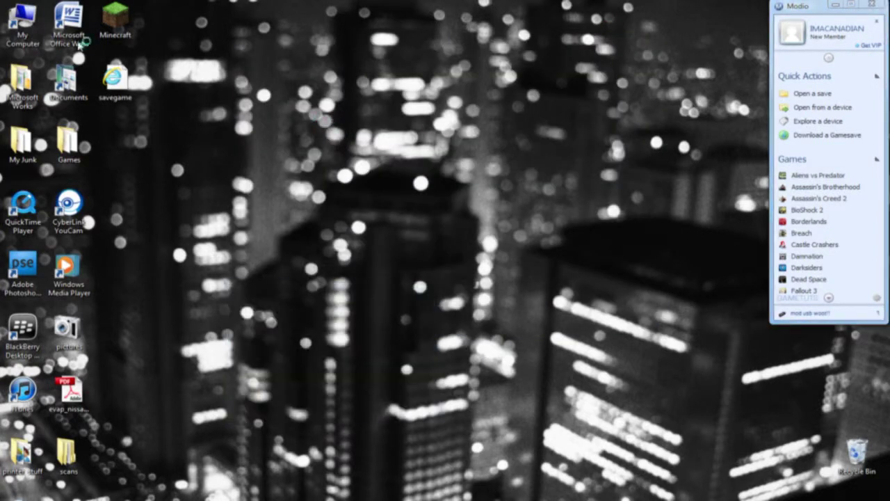
- Open the desktop savegame file with Modio's Modern Warfare 2 save editor
drag(134, 91, 829, 298)
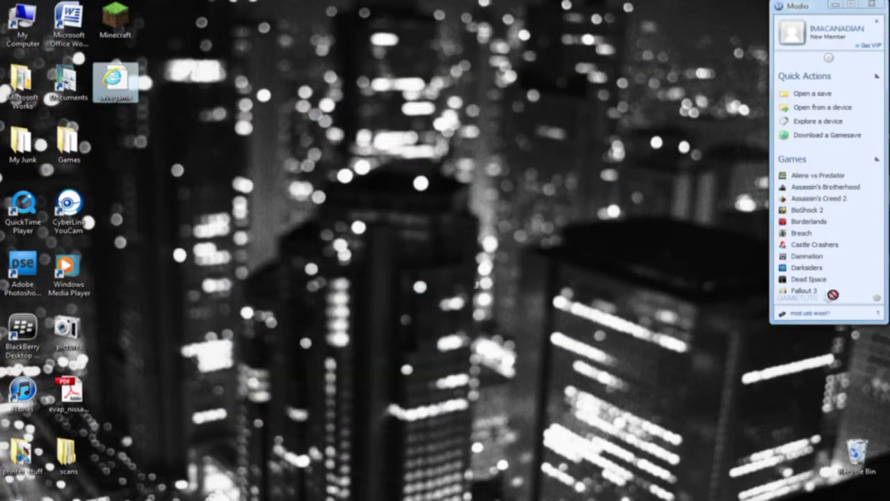
right_click(122, 89)
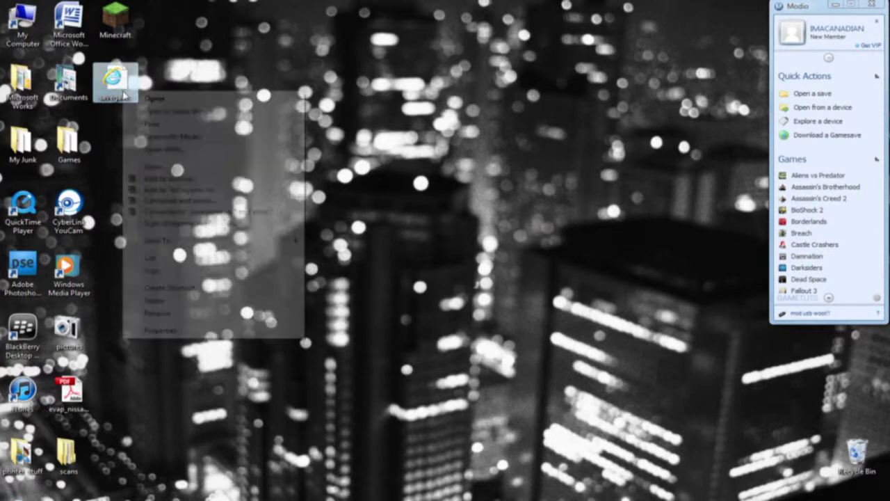
click(214, 138)
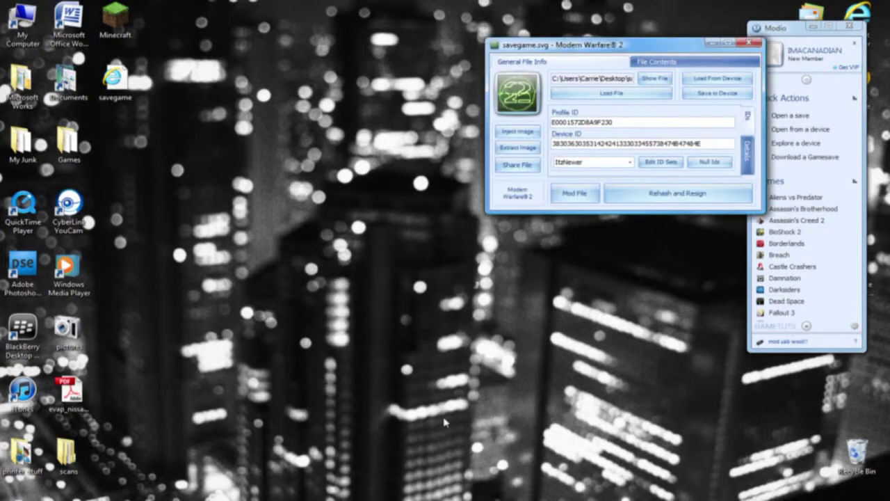
drag(501, 57, 324, 95)
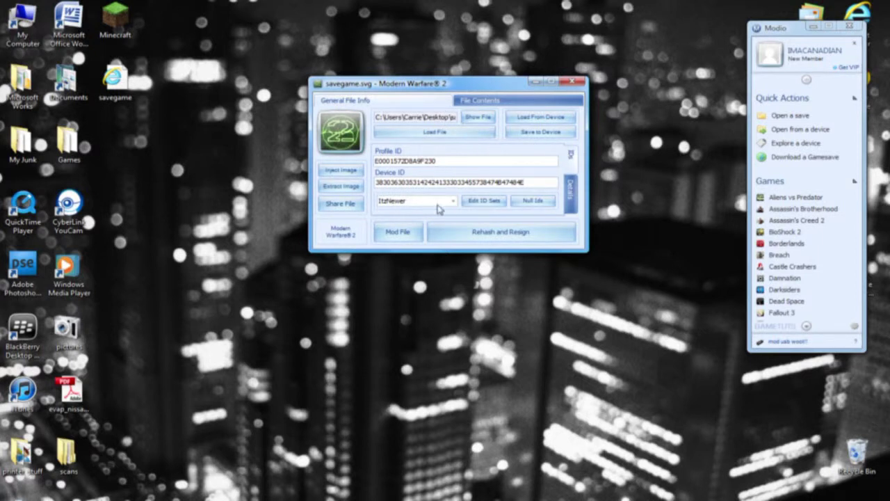
- Launch the Modern Warfare 2 Mod Tool for the save and turn on Infinite Health
click(395, 232)
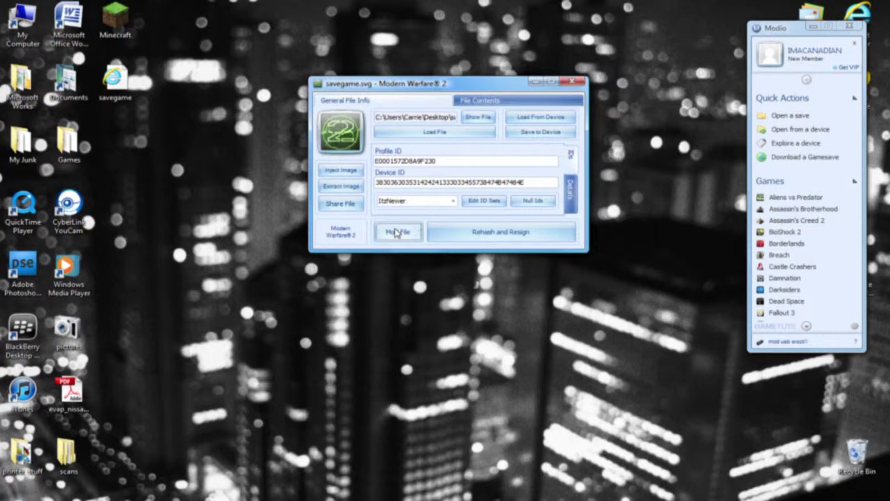
drag(632, 61, 433, 84)
click(356, 120)
- Turn on Unlimited Sprint, Far Melee, Infinite Breath and Unlimited Ammo
click(476, 121)
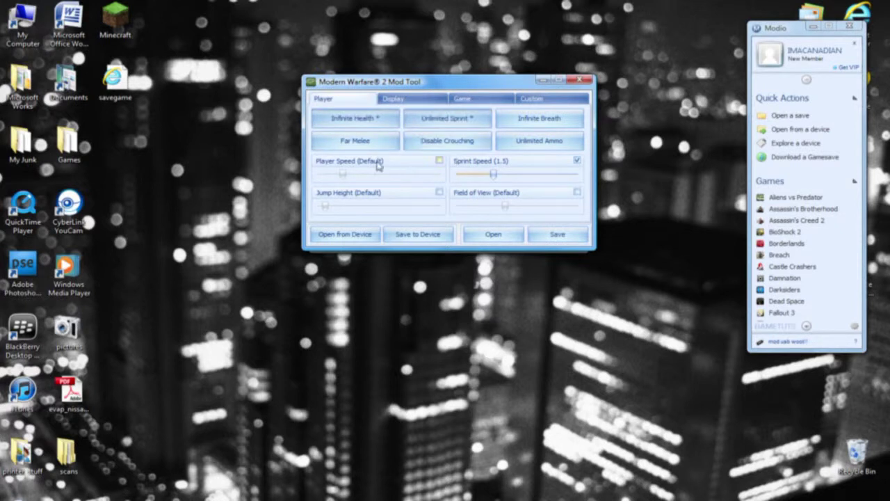
click(357, 142)
click(551, 120)
click(545, 142)
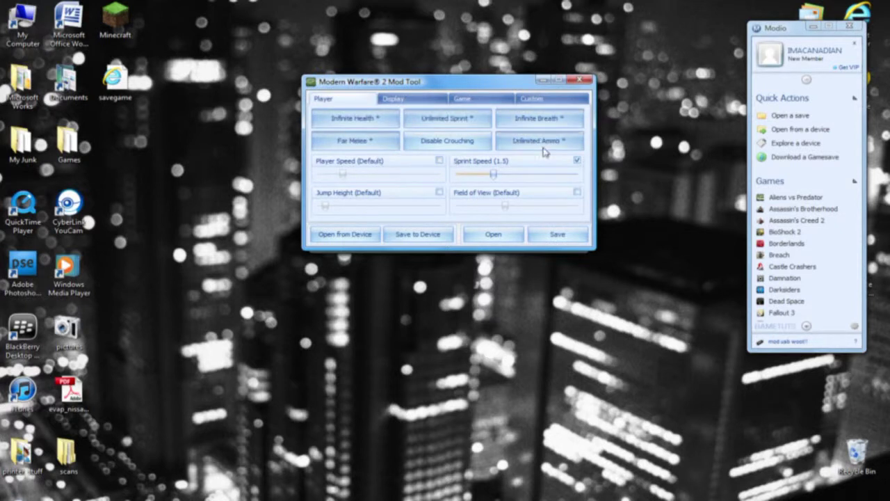
- Set Sprint Speed to 5, Jump Height to 262 and enable custom Player Speed 190
drag(492, 175, 576, 175)
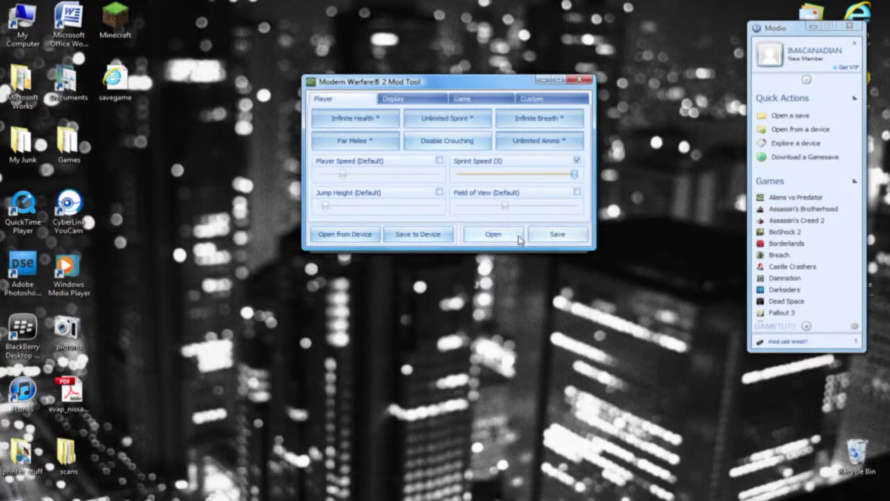
click(439, 192)
drag(328, 209, 351, 207)
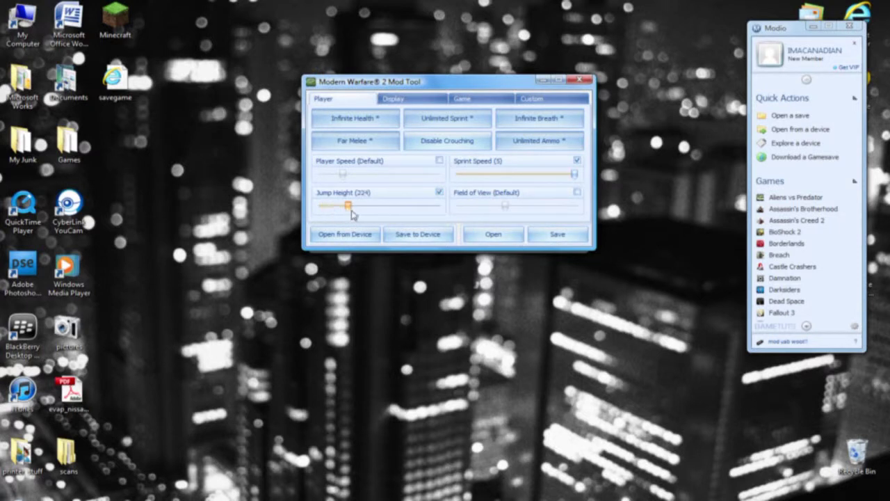
click(439, 161)
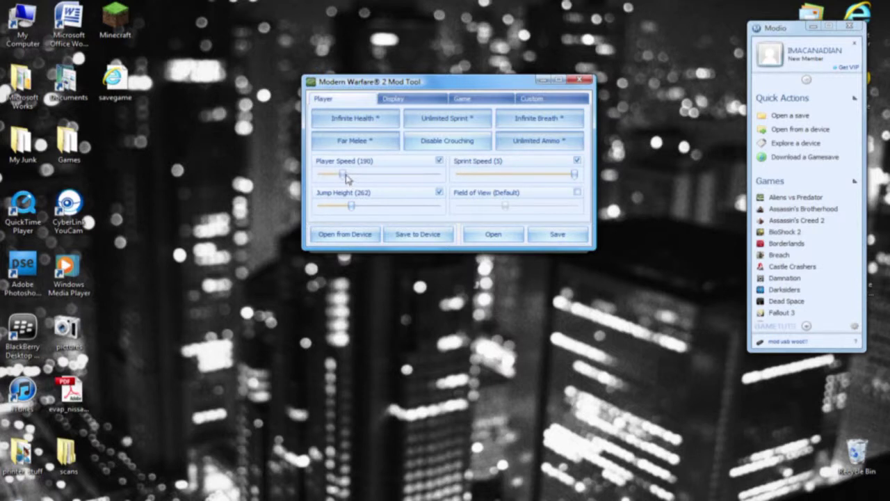
- Return Player Speed to its default value
click(438, 161)
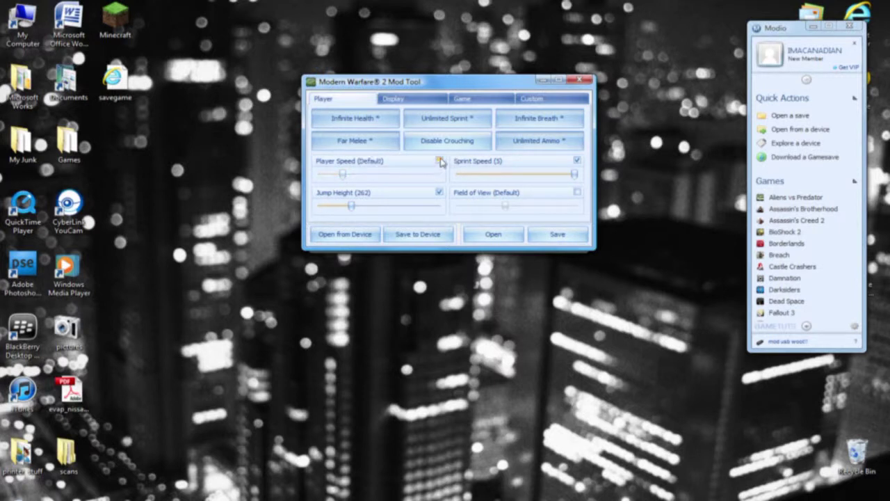
click(426, 102)
click(367, 104)
click(430, 102)
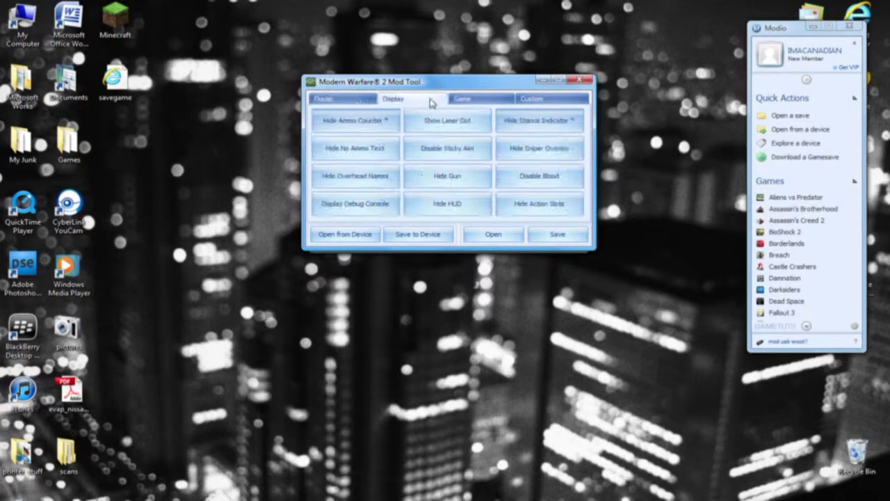
- Turn on Show Laser Dot, Disable Sticky Aim, Hide Sniper Overlay, Debug Console; turn off Hide Ammo Counter, Hide Stance Indicator
click(395, 127)
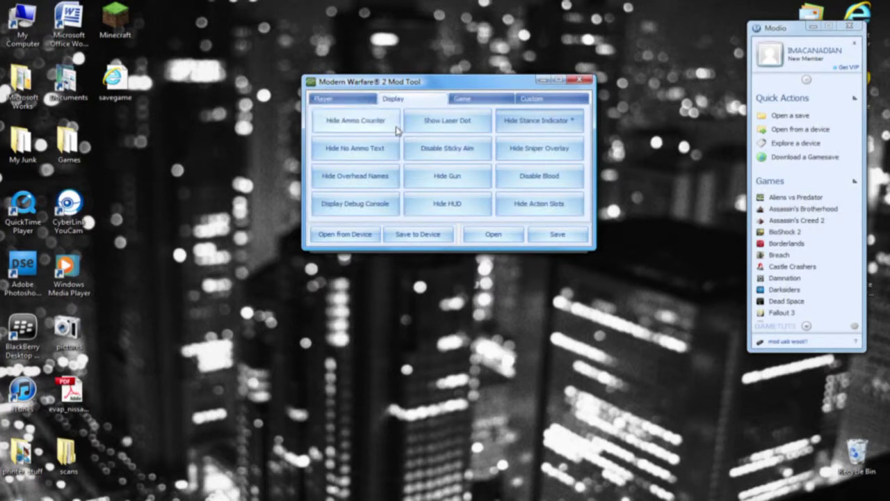
click(478, 130)
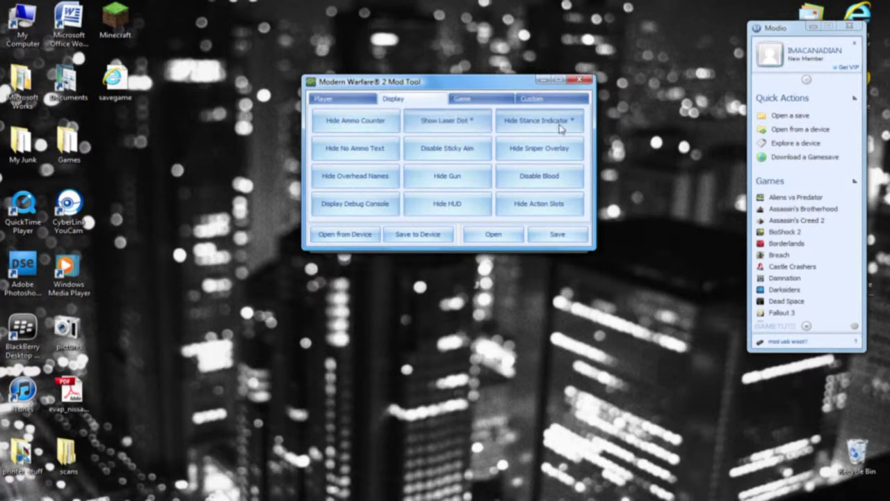
click(561, 125)
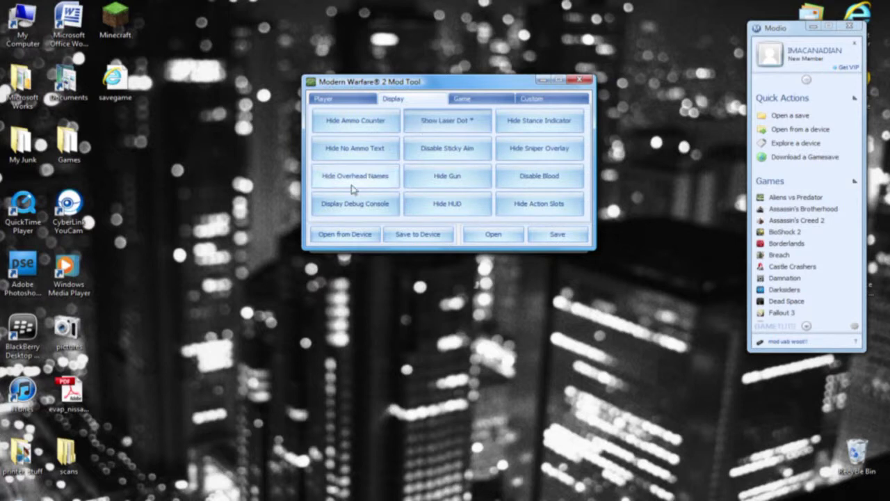
click(379, 211)
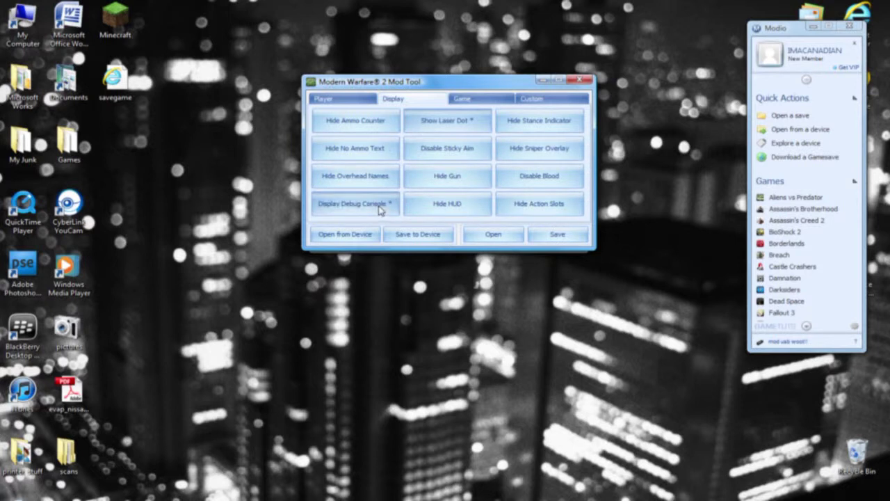
click(425, 148)
click(523, 147)
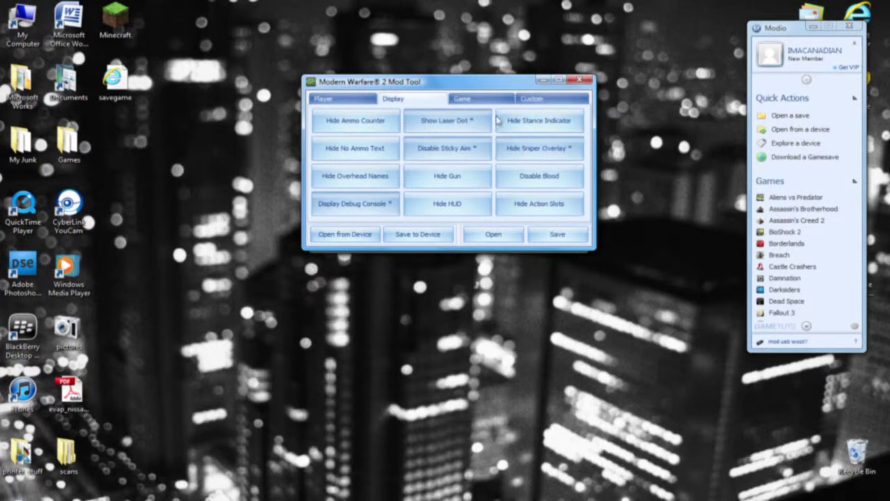
click(465, 98)
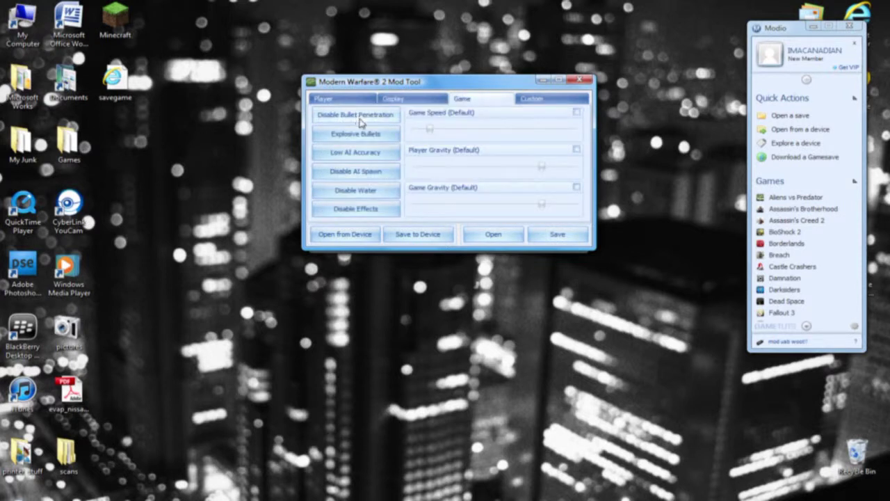
- Turn on Low AI Accuracy and set a custom Game Gravity of 130
click(374, 121)
click(381, 121)
click(375, 158)
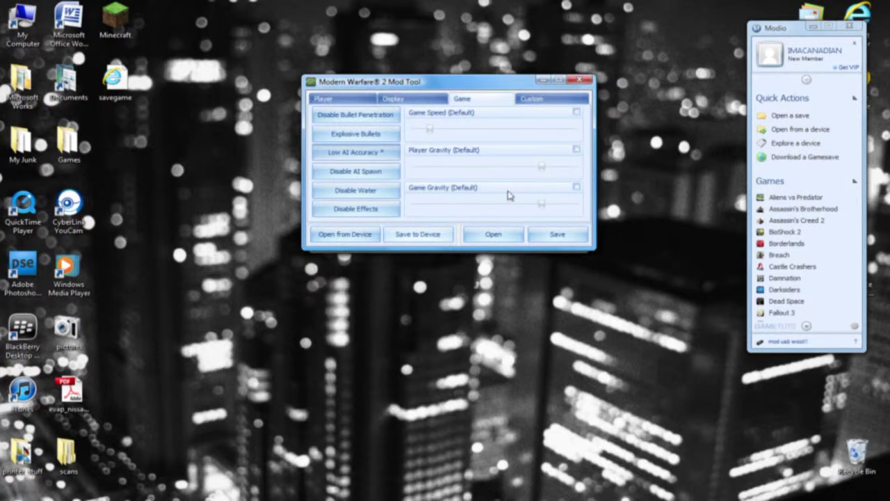
click(577, 187)
drag(544, 206, 444, 208)
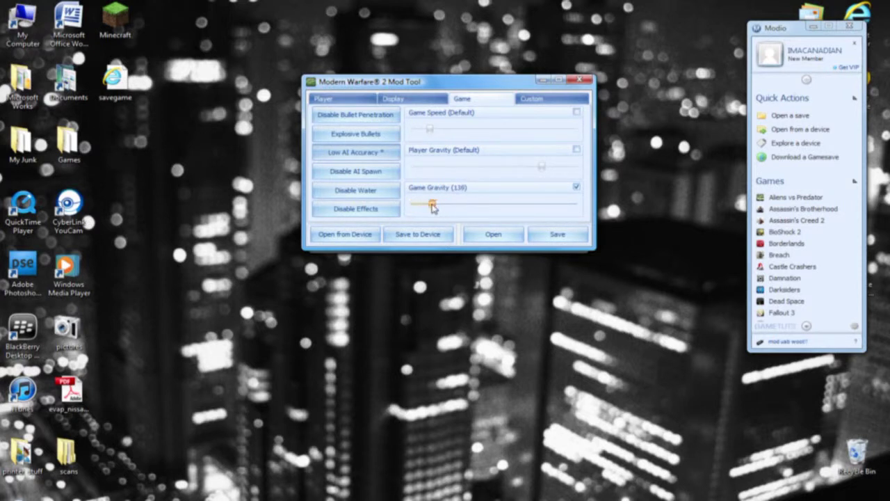
- Look through the entries in the Custom dvar list down to the last ones
click(532, 100)
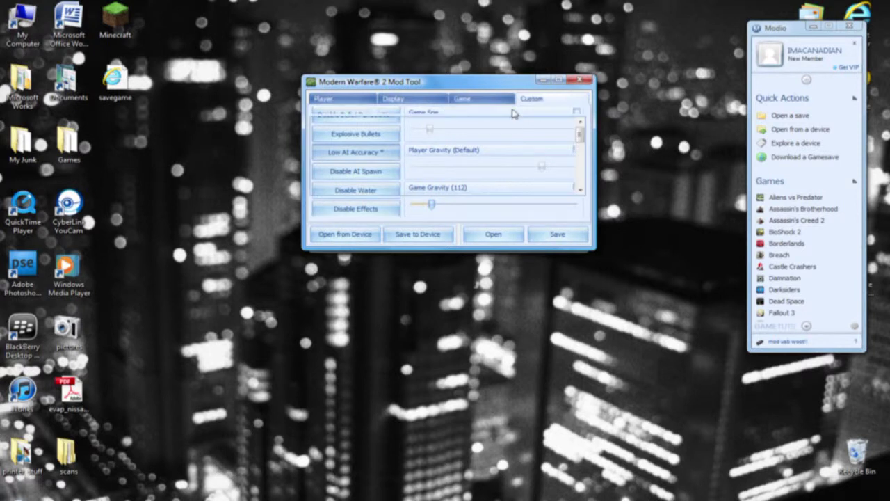
drag(580, 137, 599, 124)
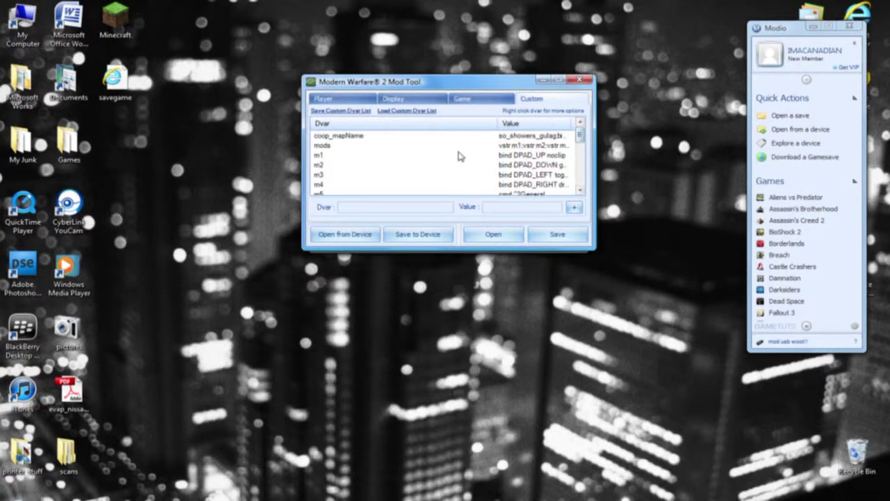
drag(577, 138, 578, 153)
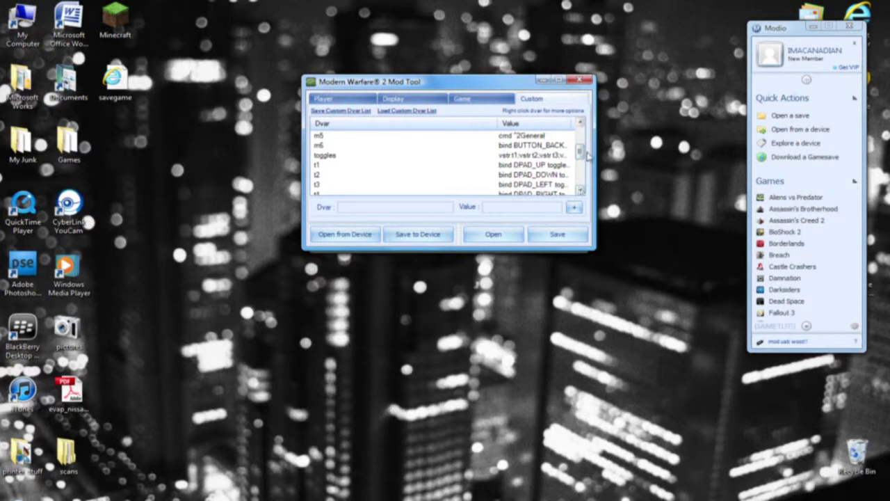
drag(578, 156, 573, 181)
scroll(574, 174, up, 6)
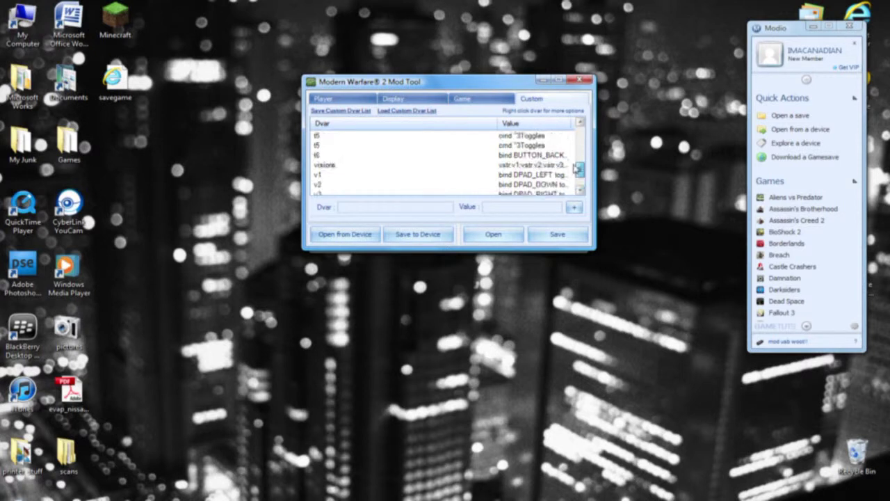
scroll(574, 169, up, 1)
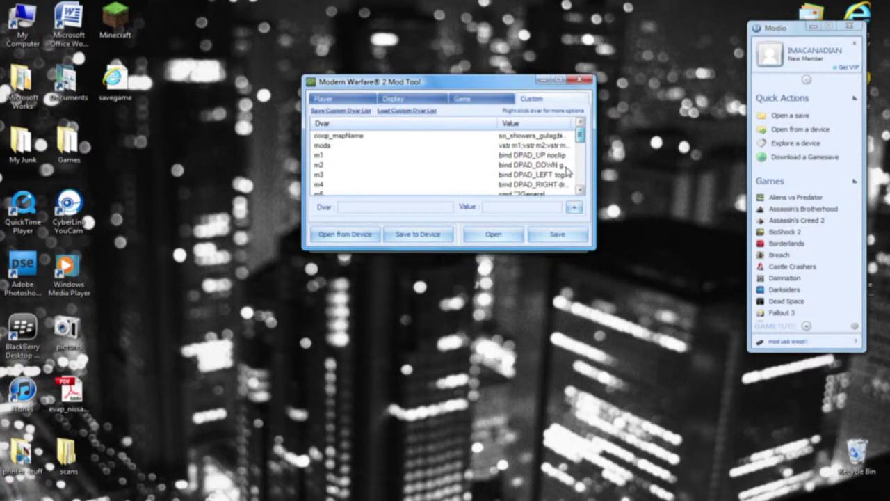
scroll(577, 167, down, 3)
scroll(583, 161, up, 2)
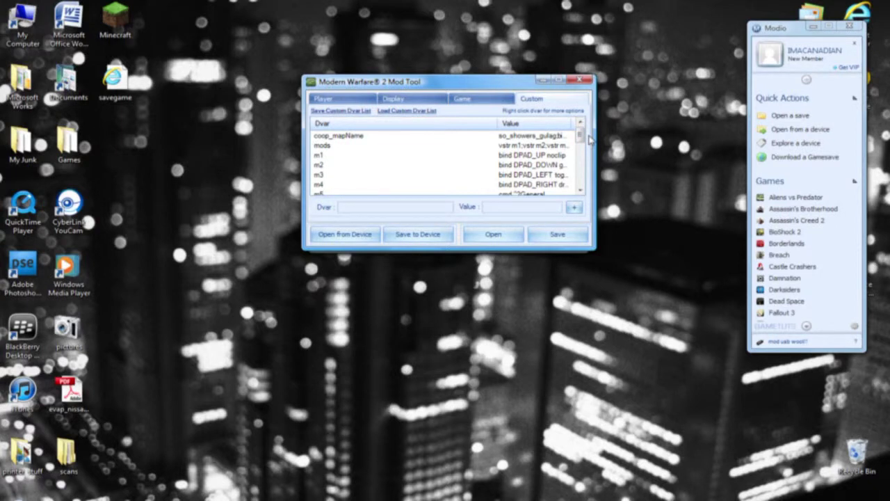
mouse_move(495, 85)
mouse_down()
mouse_move(464, 93)
mouse_move(510, 47)
mouse_move(500, 94)
mouse_move(512, 87)
mouse_up()
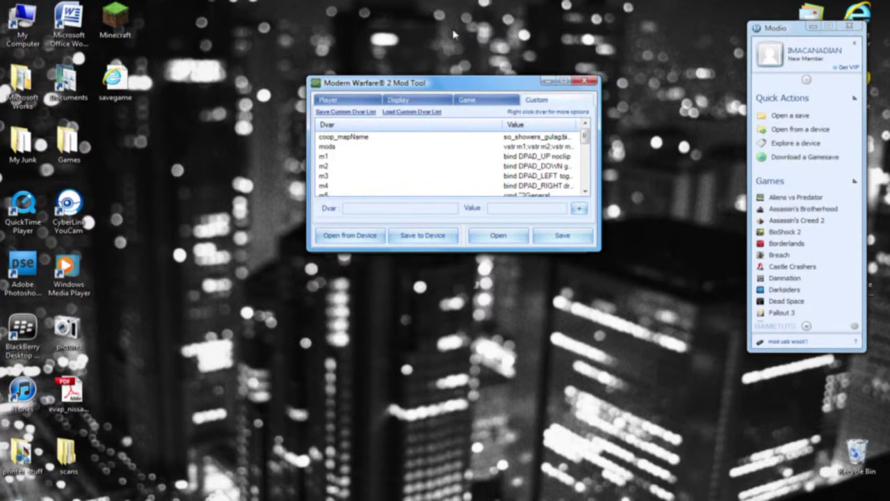
click(248, 50)
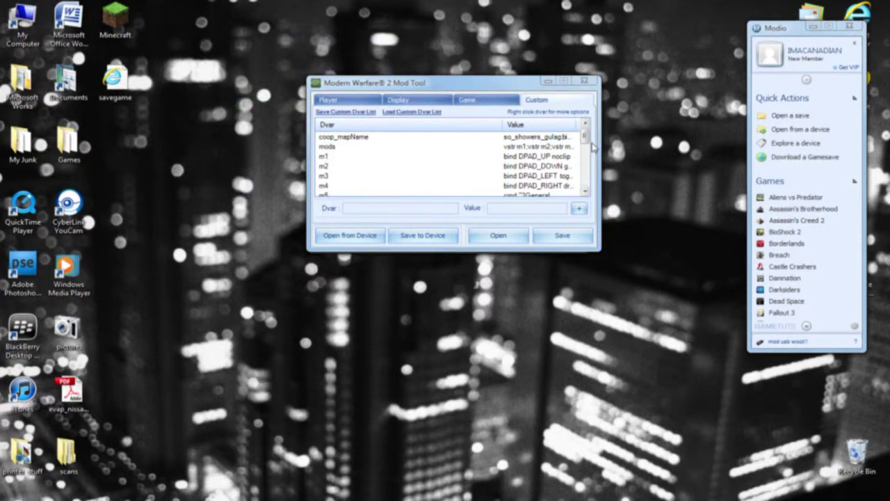
click(588, 185)
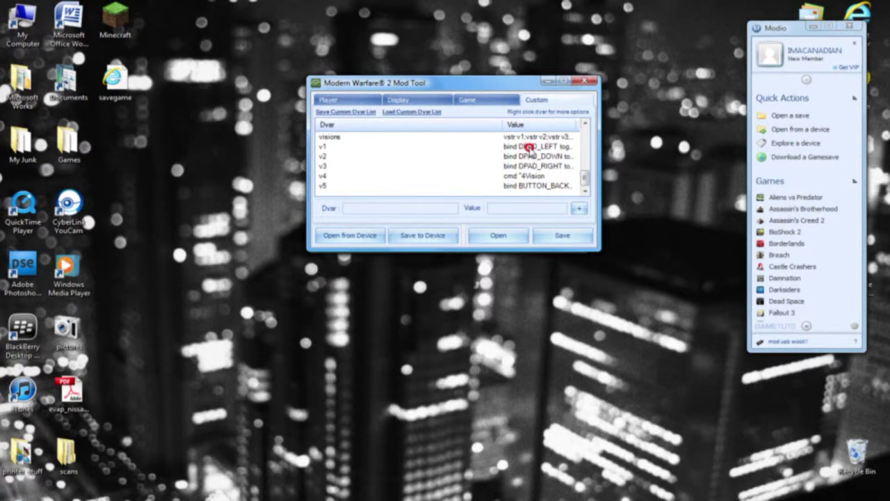
- Remove all custom dvars, including m1–m5 and v1–v5, confirming with Yes
click(529, 148)
click(475, 186)
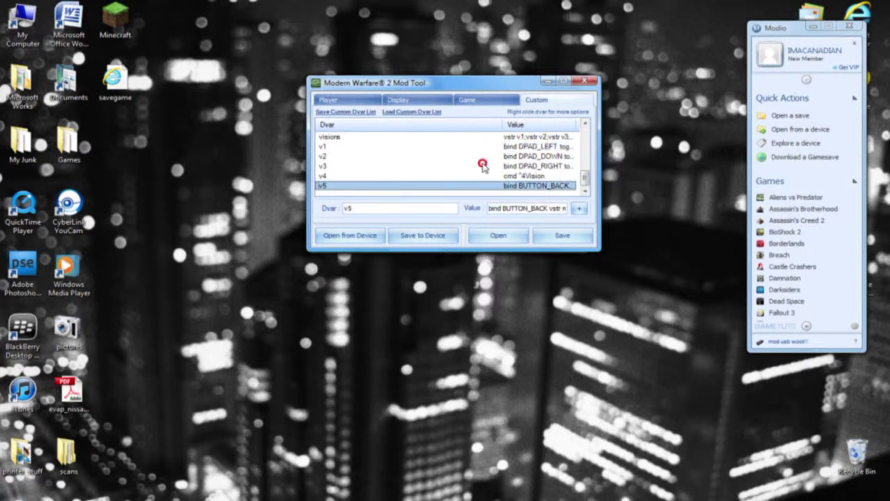
right_click(493, 185)
click(523, 185)
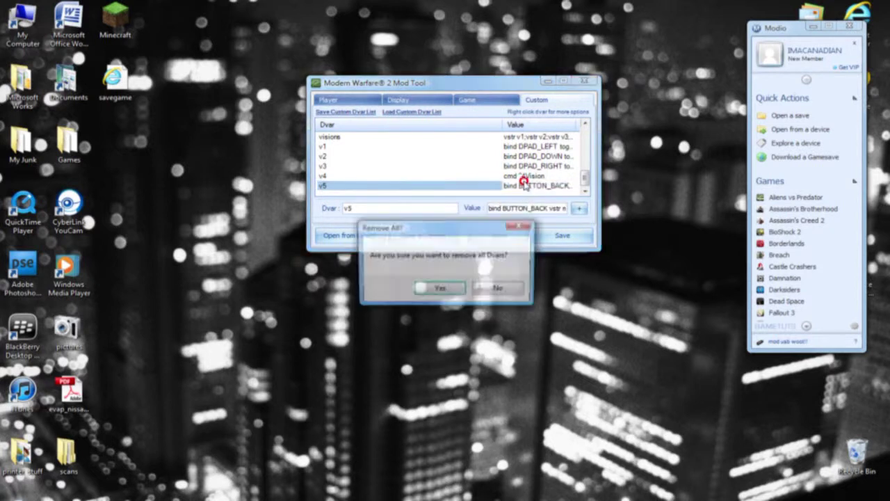
click(445, 287)
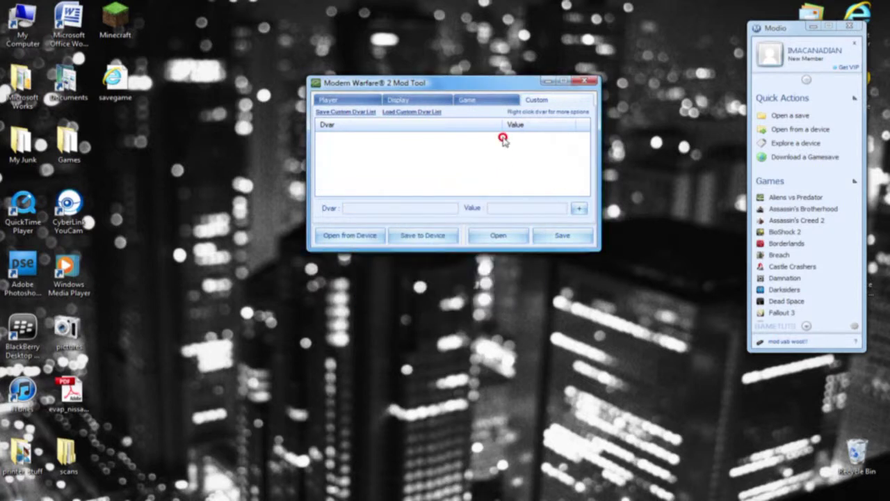
- Enable the Hide No Ammo Text display tweak, return to Player options, and save to the device
click(417, 99)
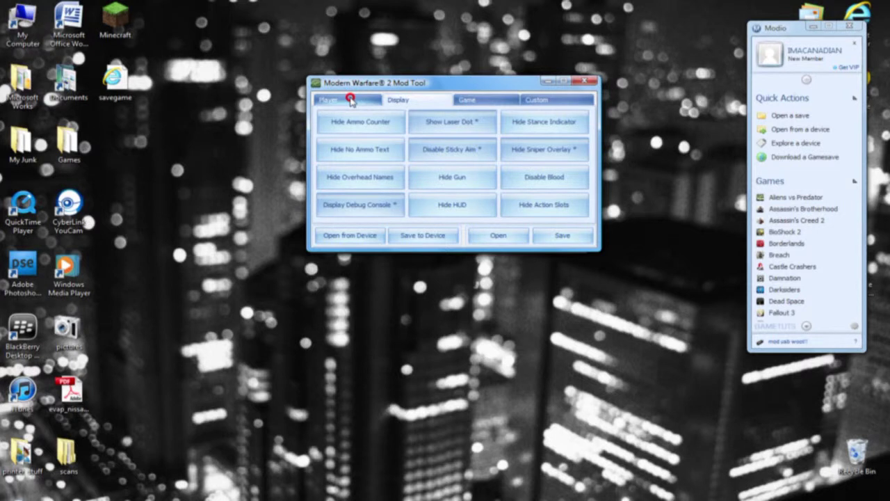
click(381, 151)
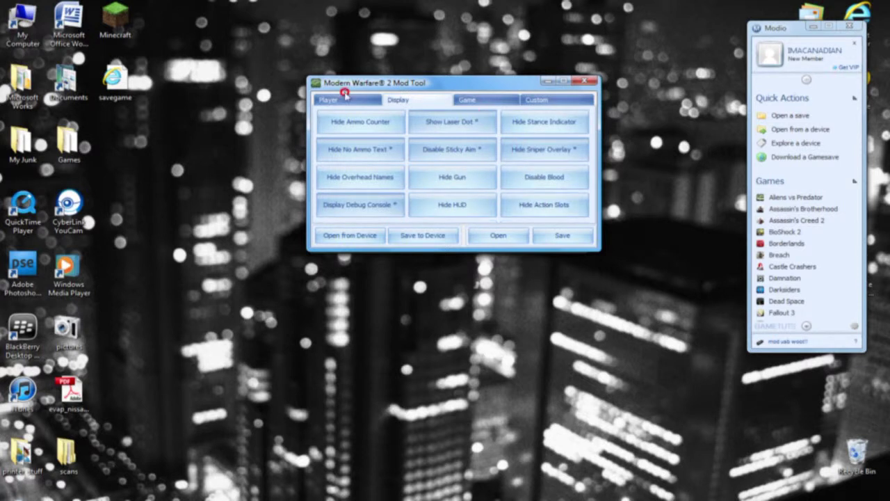
click(335, 101)
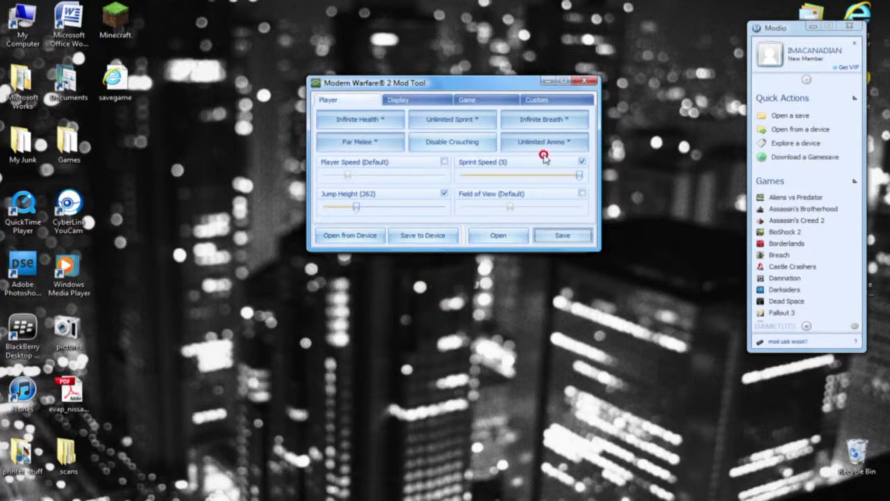
click(562, 235)
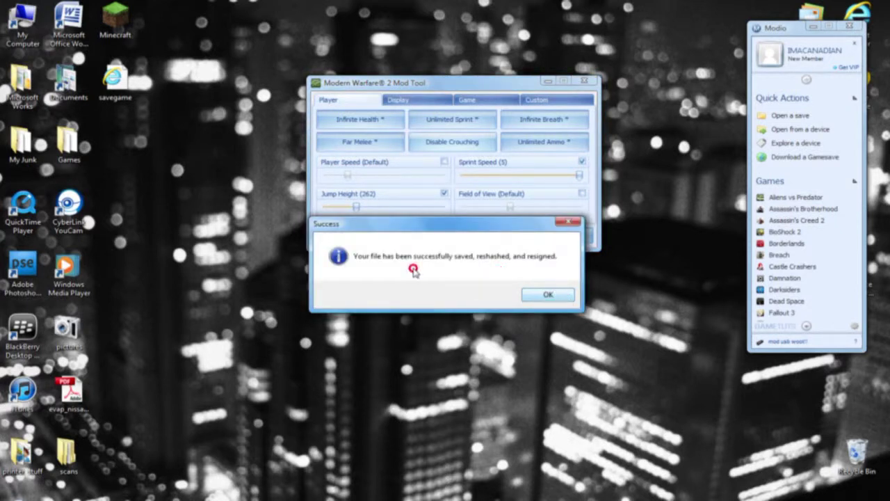
- Acknowledge the save success, close the Mod Tool, rehash and resign, then close the savegame.svg window
click(541, 294)
click(583, 81)
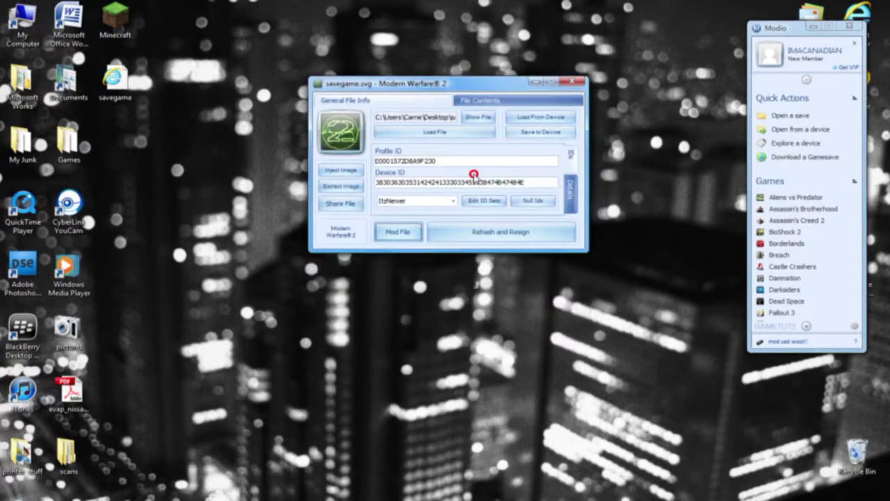
click(464, 234)
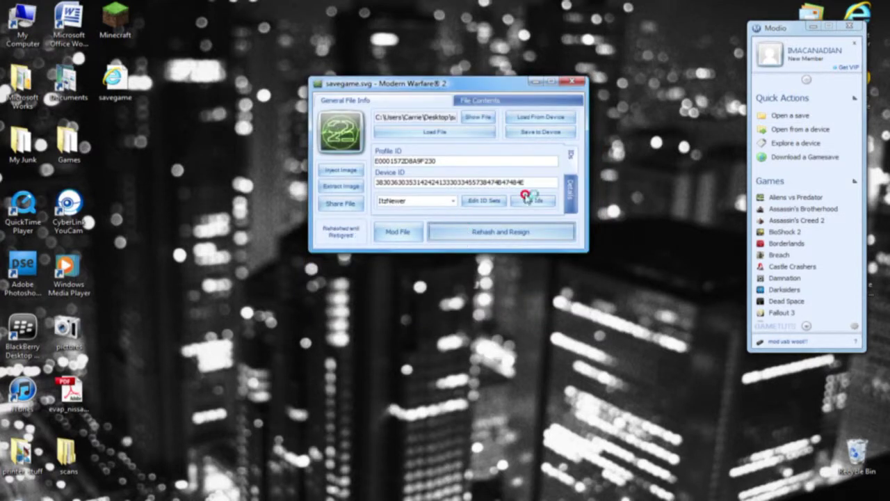
click(572, 81)
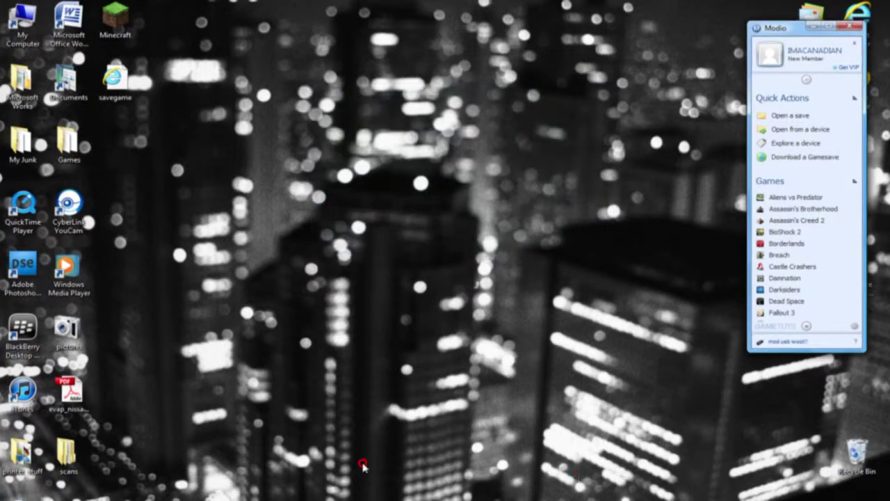
- Delete the old savegame.svg from the device's Game Saves folder in Device Explorer
click(283, 495)
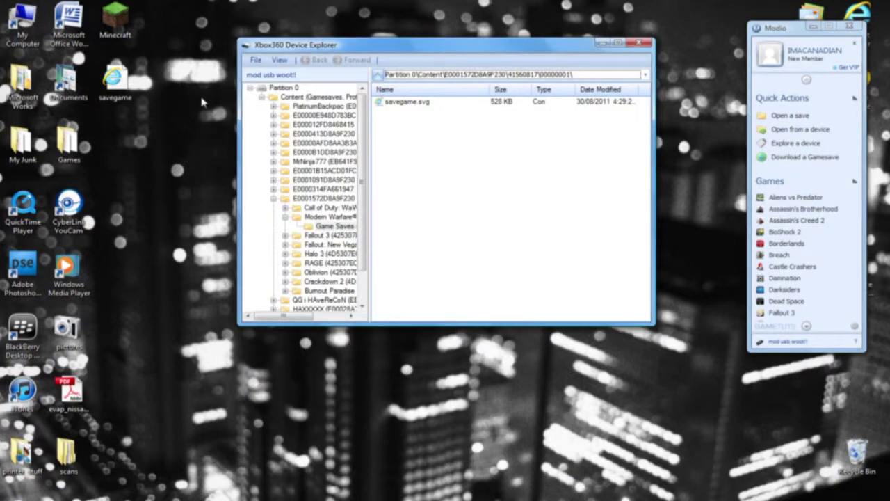
click(455, 104)
right_click(454, 103)
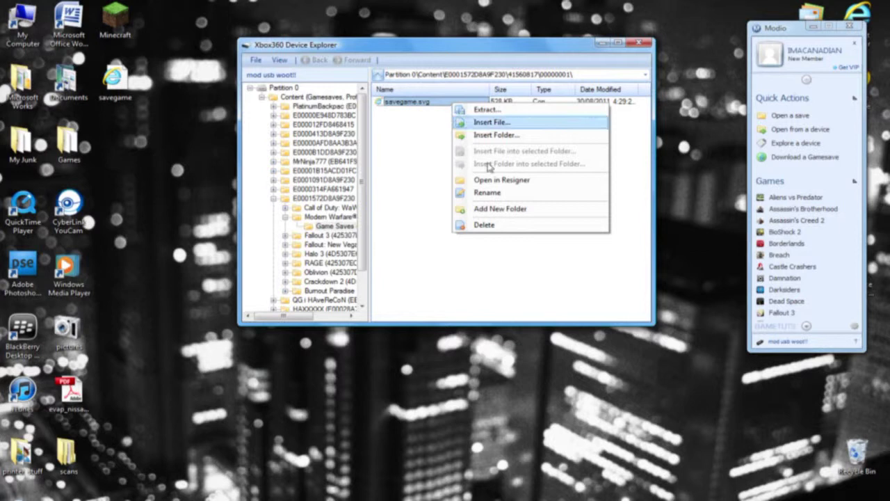
click(485, 224)
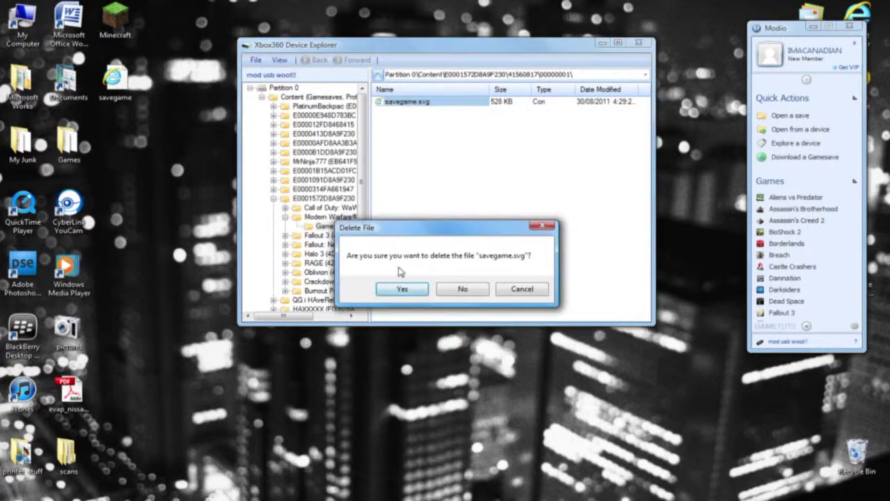
click(402, 288)
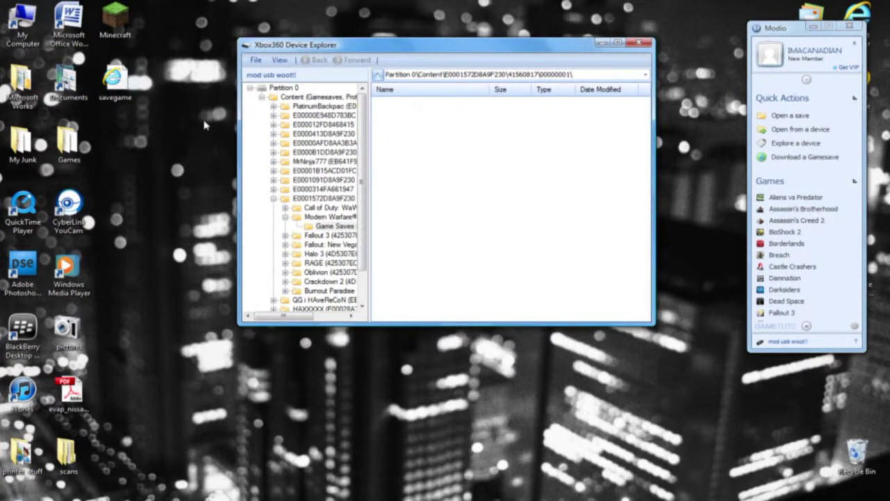
- Insert the modded savegame.svg from the desktop into the empty Game Saves folder
right_click(480, 148)
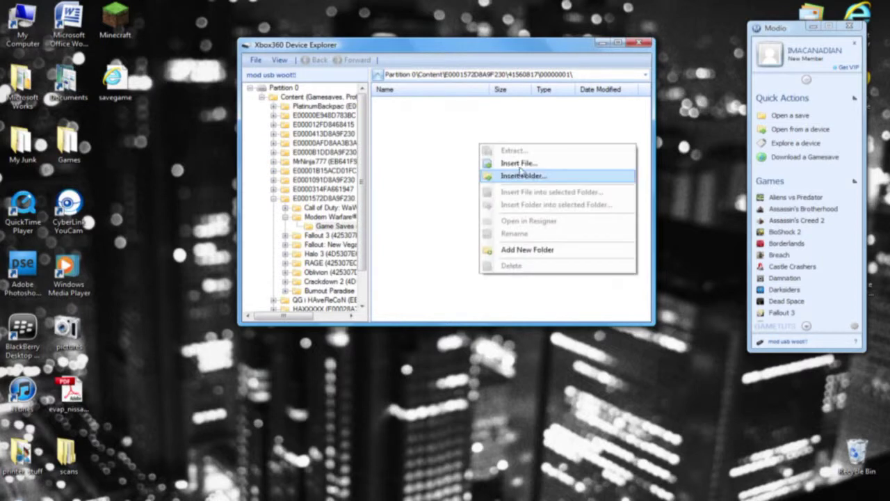
click(514, 163)
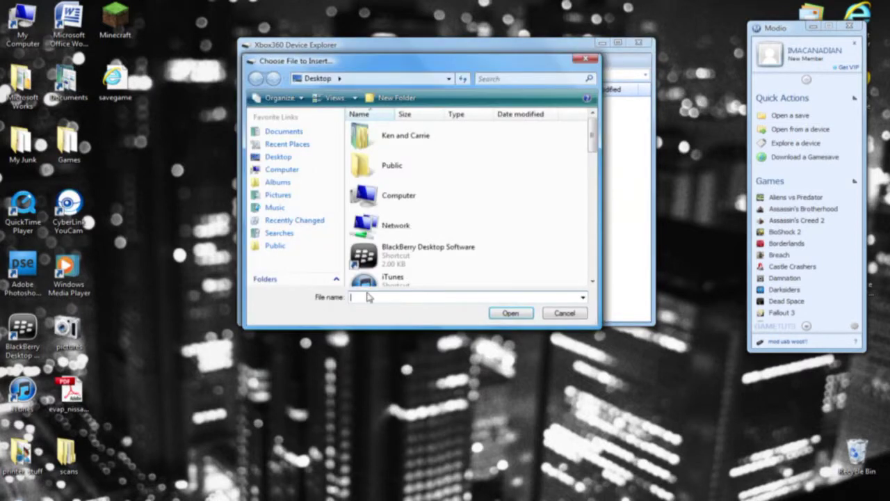
scroll(588, 174, down, 2)
drag(588, 173, 588, 264)
double_click(437, 237)
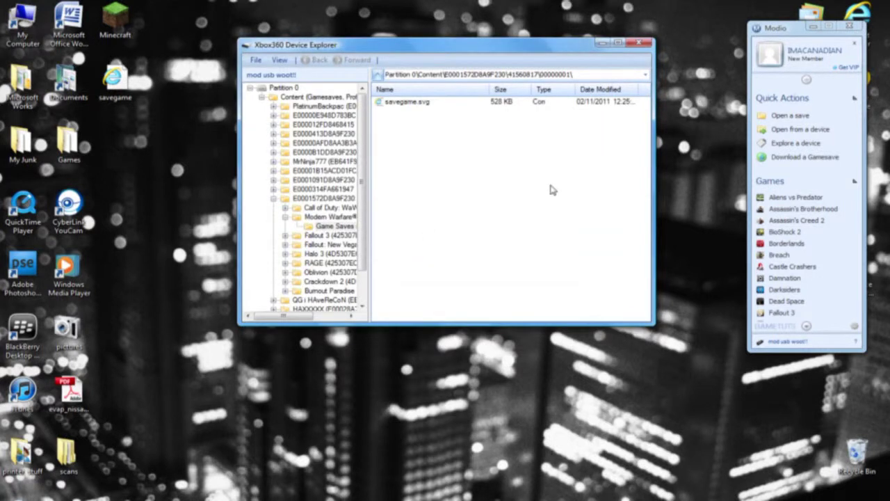
click(256, 60)
- Close the Xbox360 Device Explorer and minimize the Modio panel
click(639, 43)
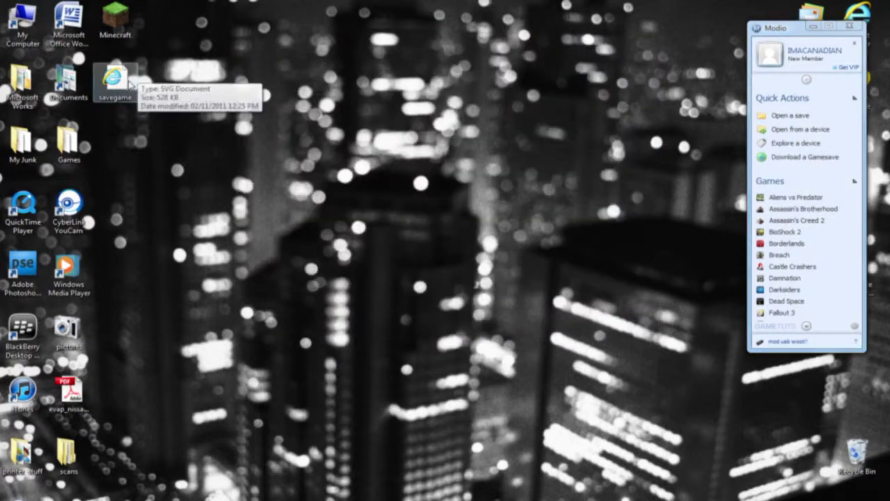
drag(114, 78, 855, 459)
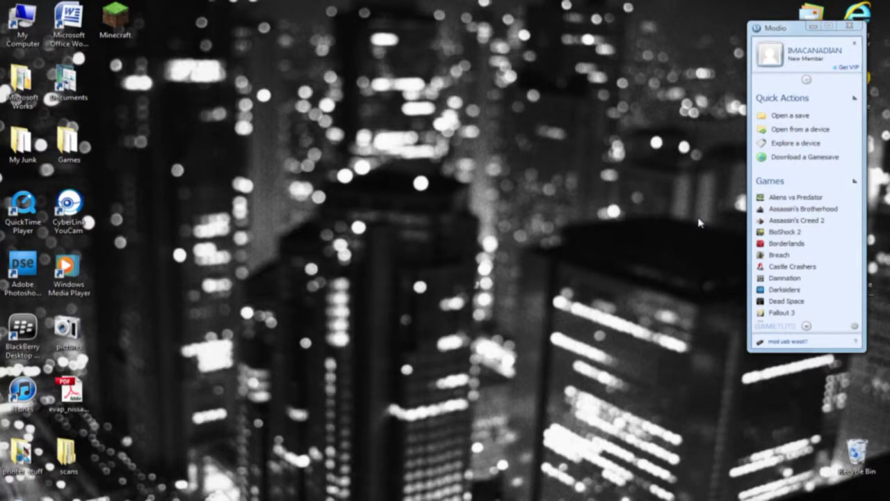
click(813, 26)
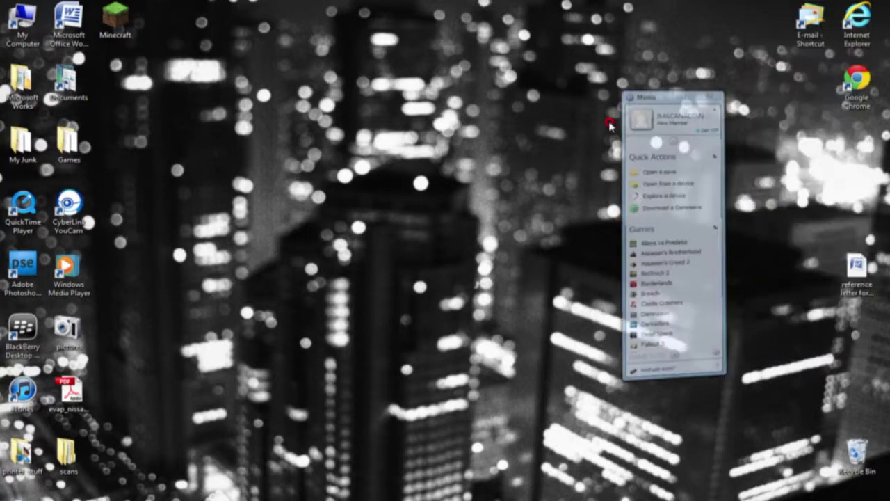